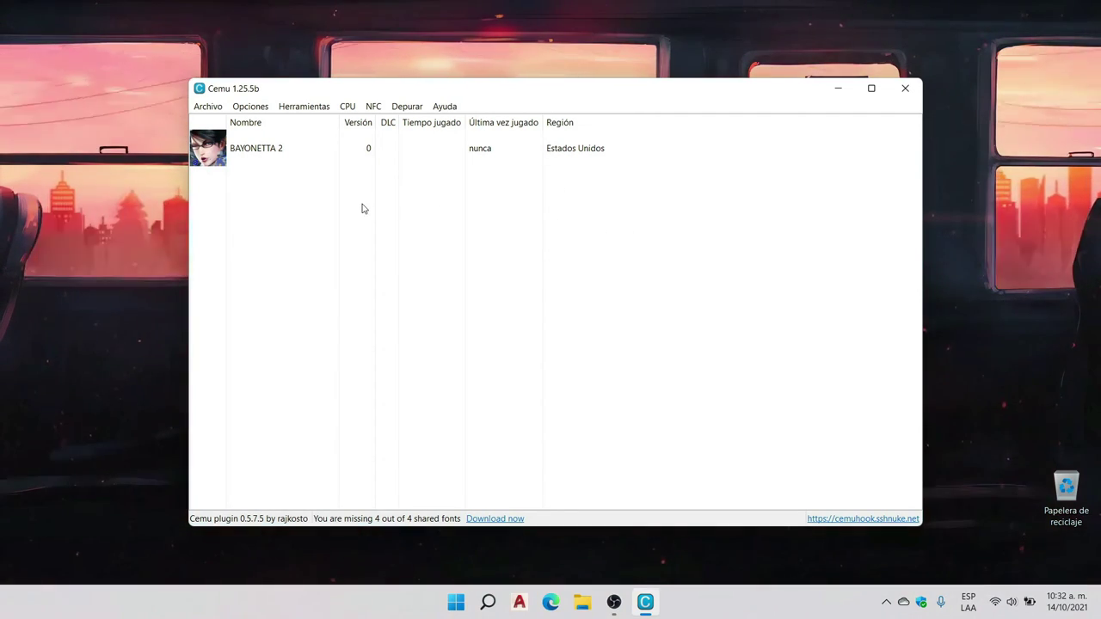
Step: Review the graphics settings in the general configuration, including the available graphics API choices
left_click(264, 107)
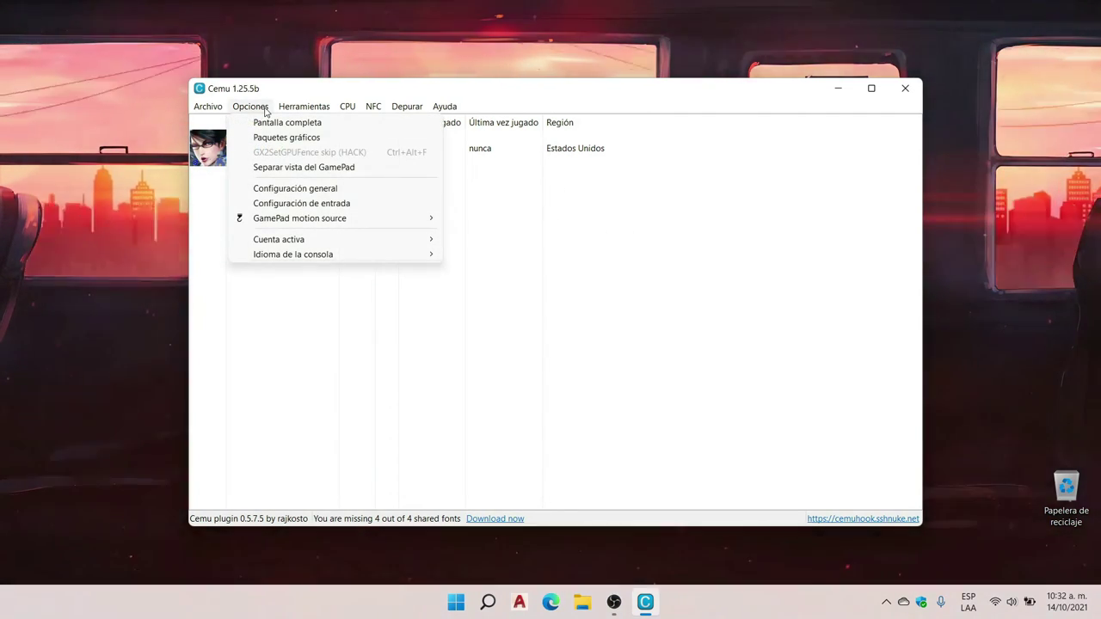
left_click(312, 189)
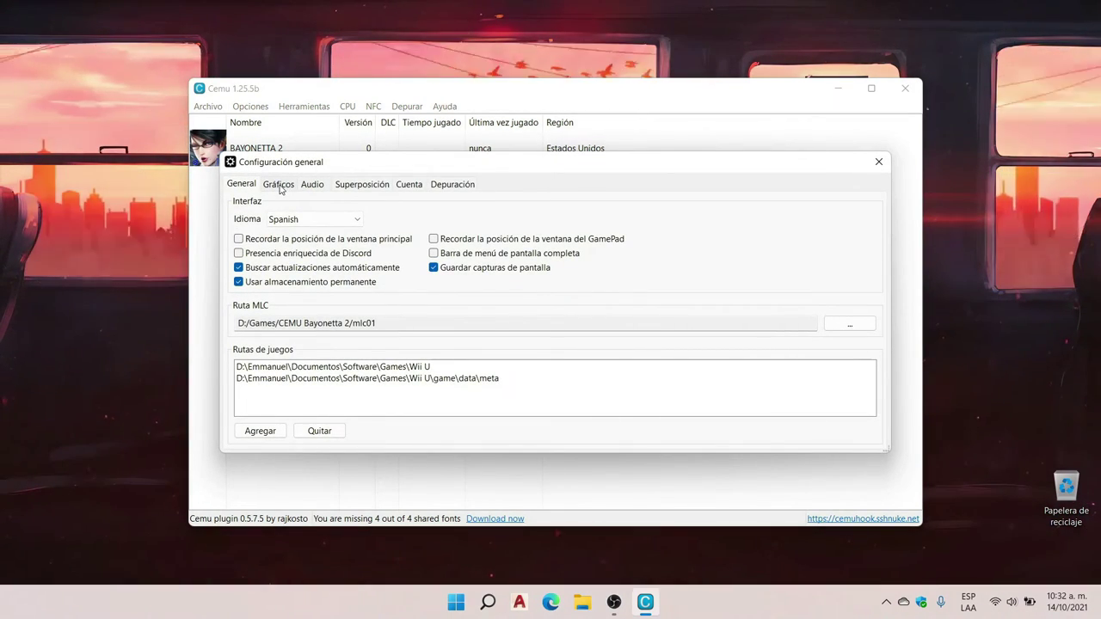
left_click(281, 188)
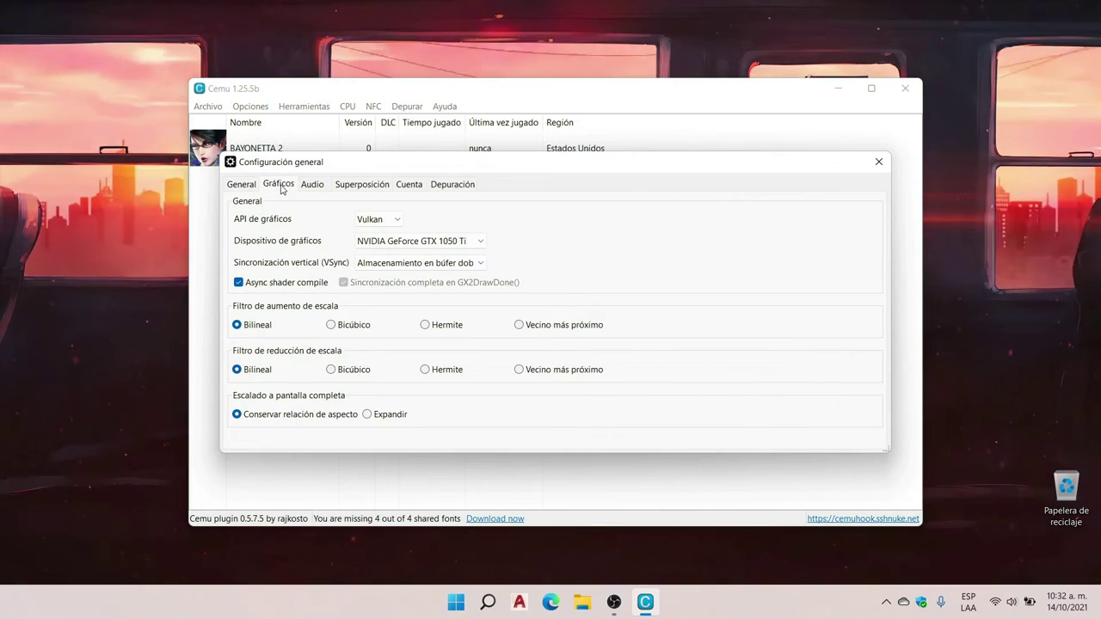
left_click_drag(426, 171, 442, 171)
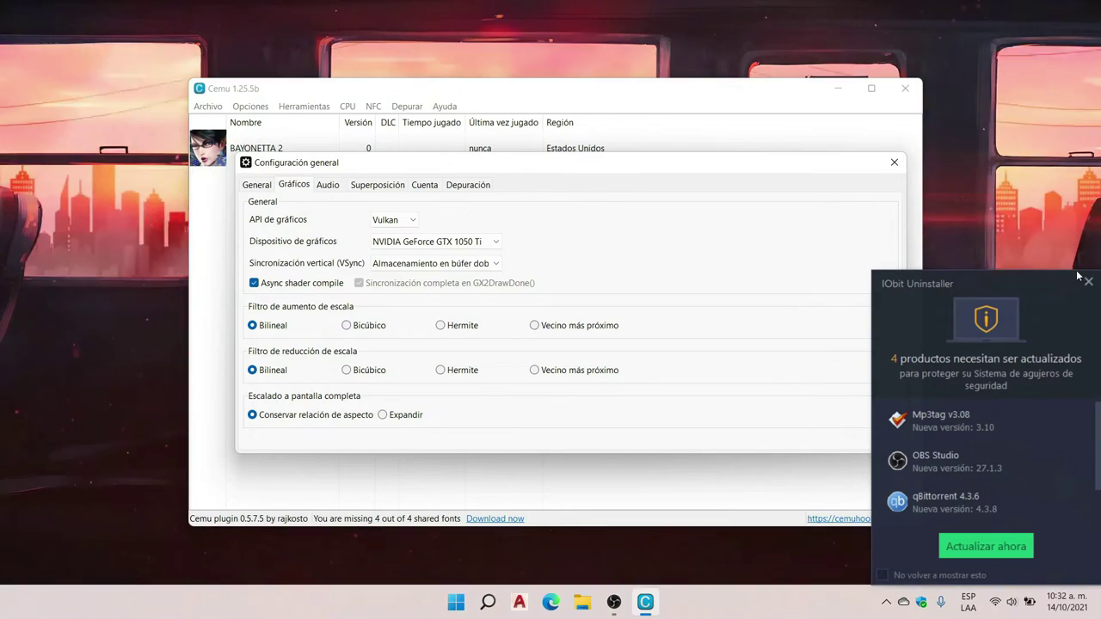
left_click(1088, 283)
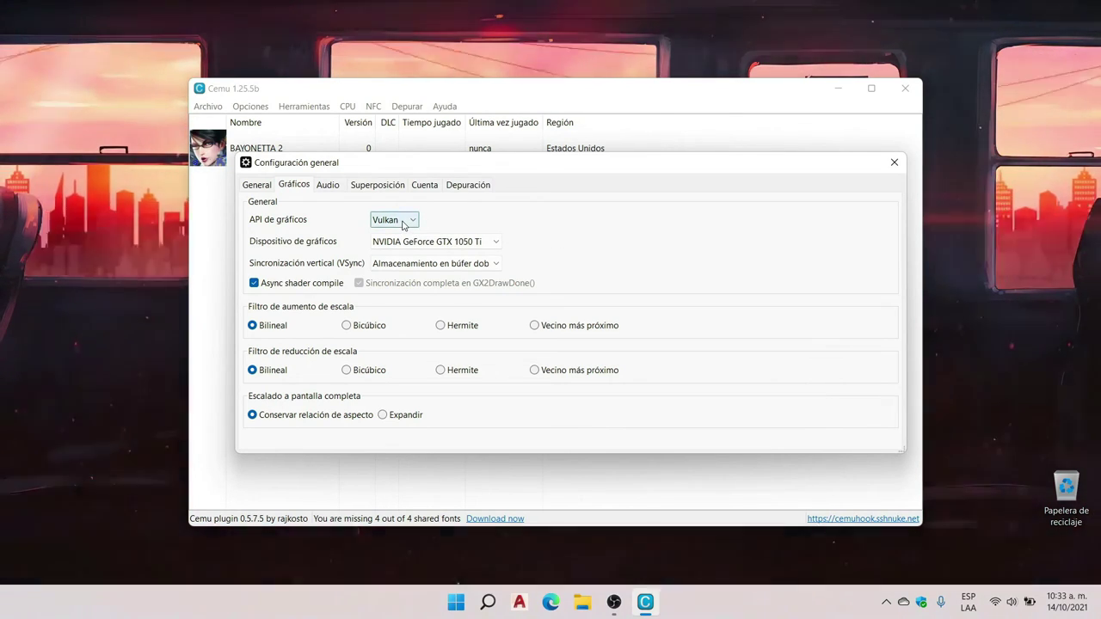
left_click(402, 223)
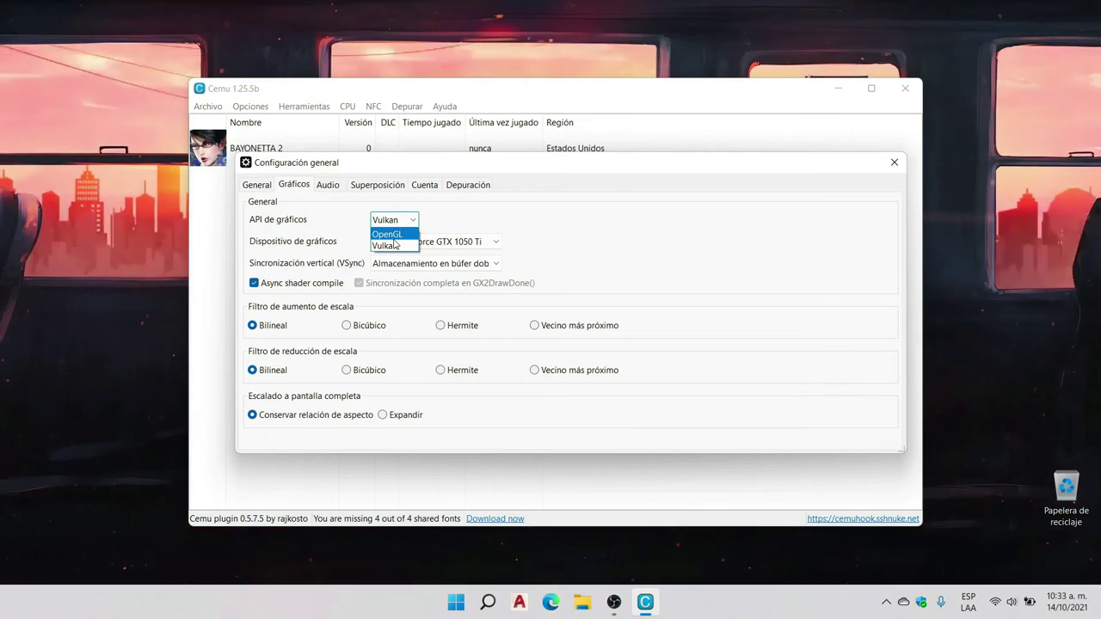
left_click(439, 217)
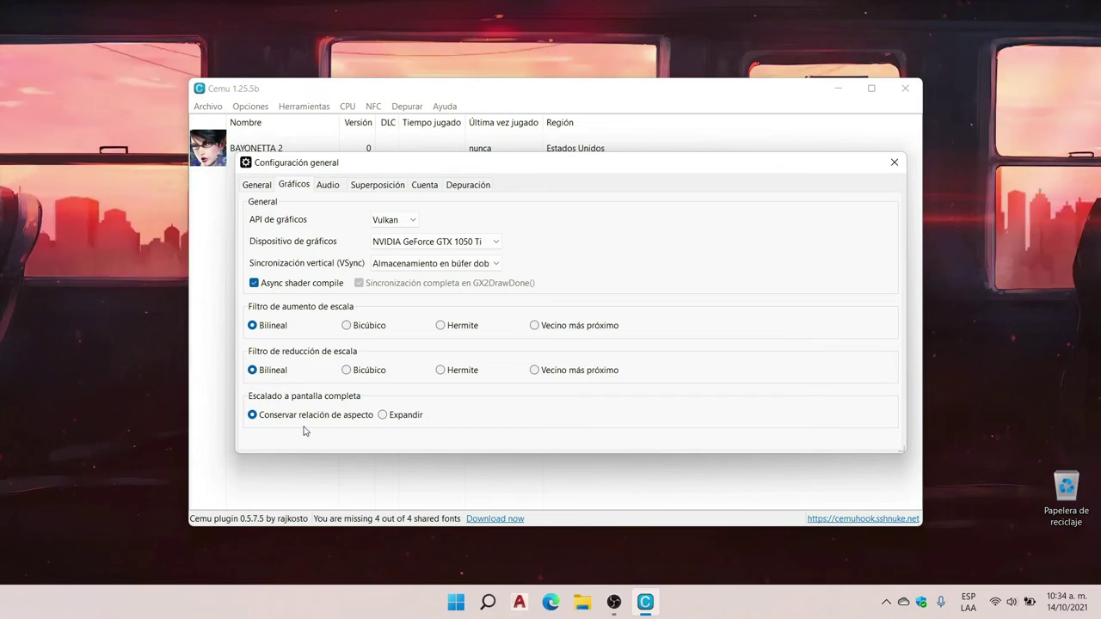
Step: Review the audio, overlay, account and debugging settings, and close the general configuration
left_click(327, 187)
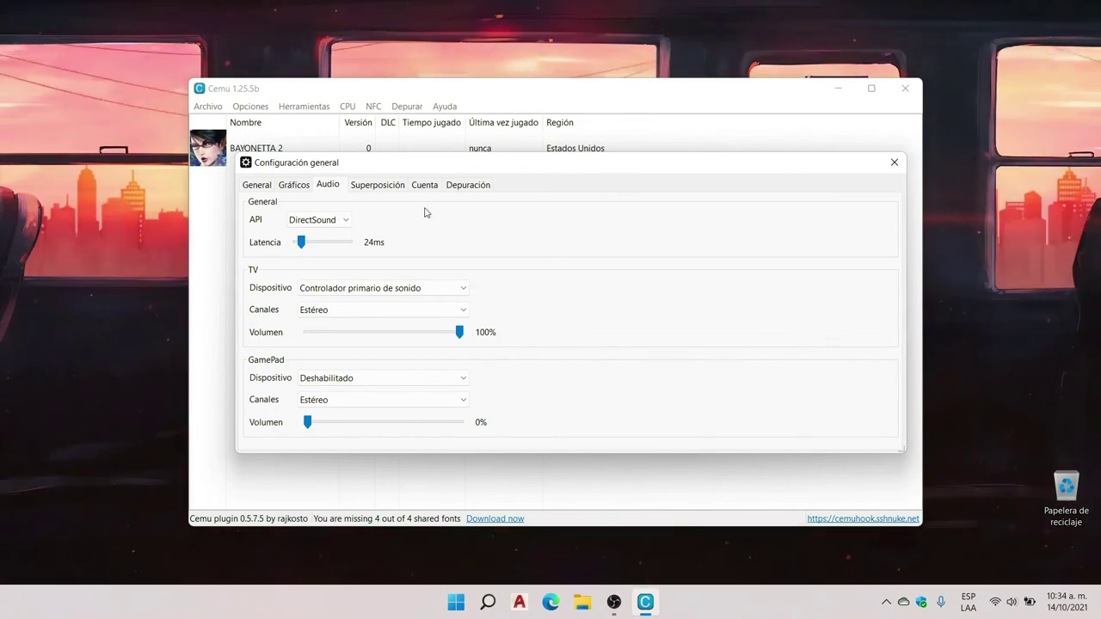
left_click(392, 186)
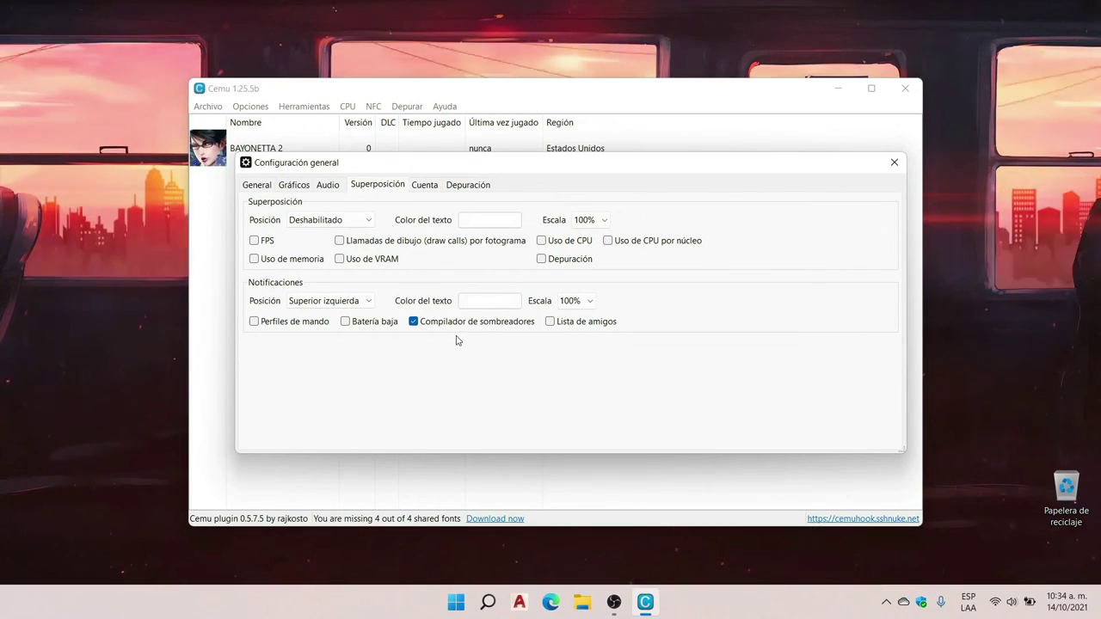
left_click(416, 187)
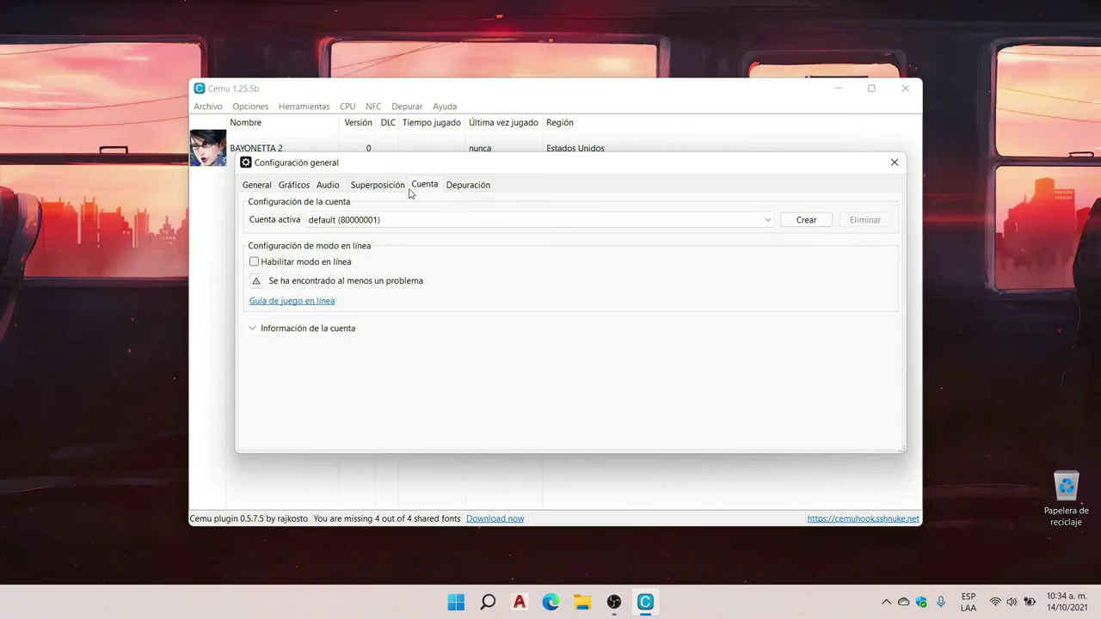
left_click(466, 186)
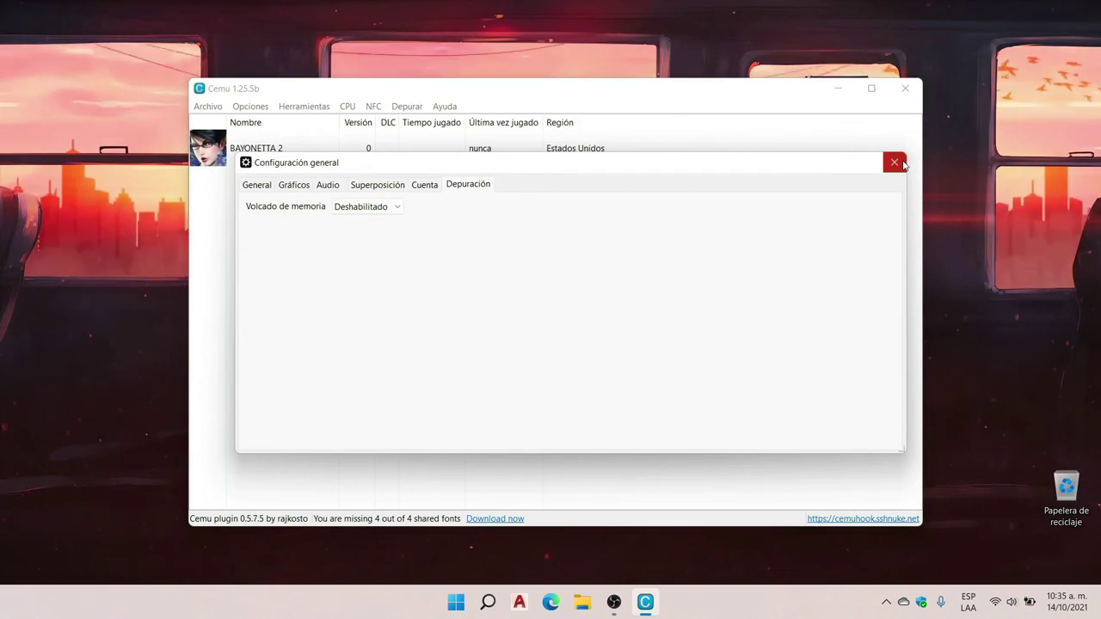
left_click(895, 162)
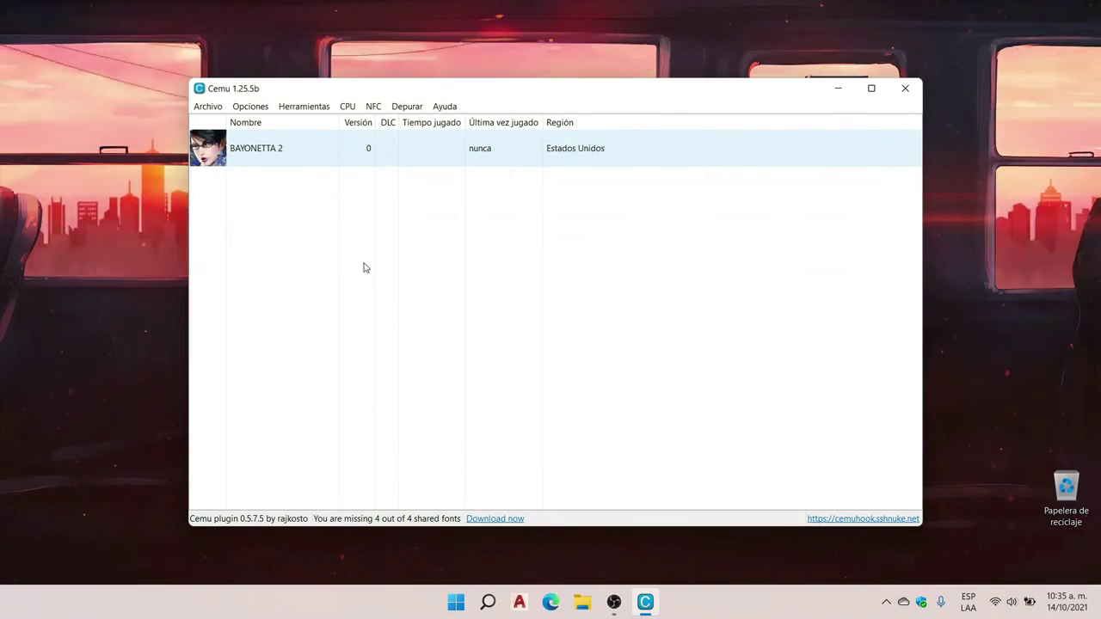
Step: Configure Mando 1 to emulate the Wii U Pro Controller using the XInput API, and close the input settings
left_click(257, 109)
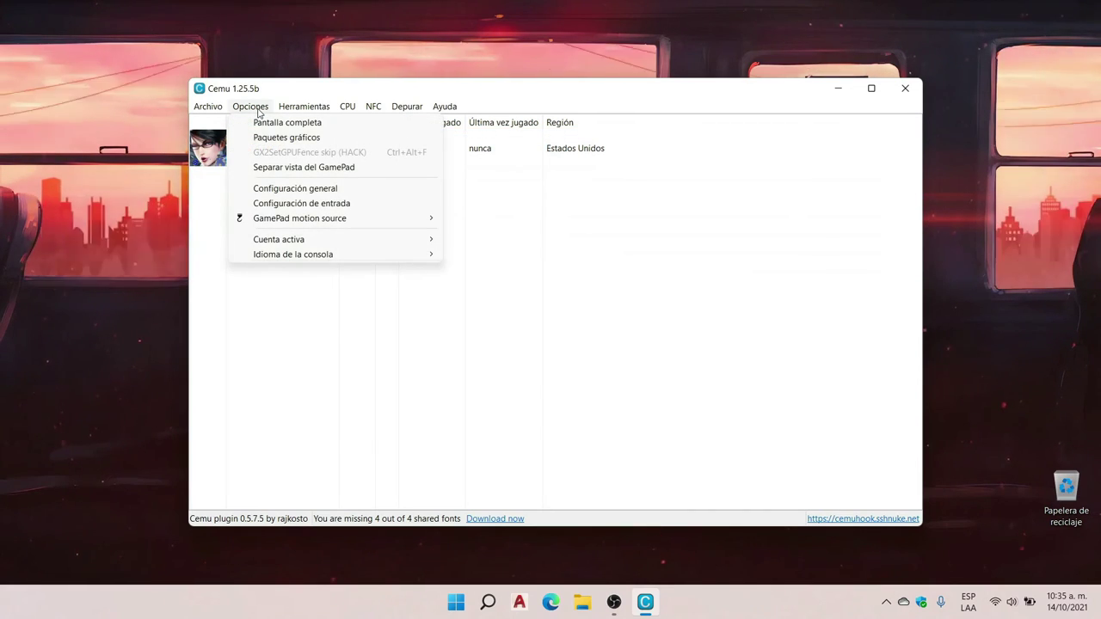
left_click(311, 206)
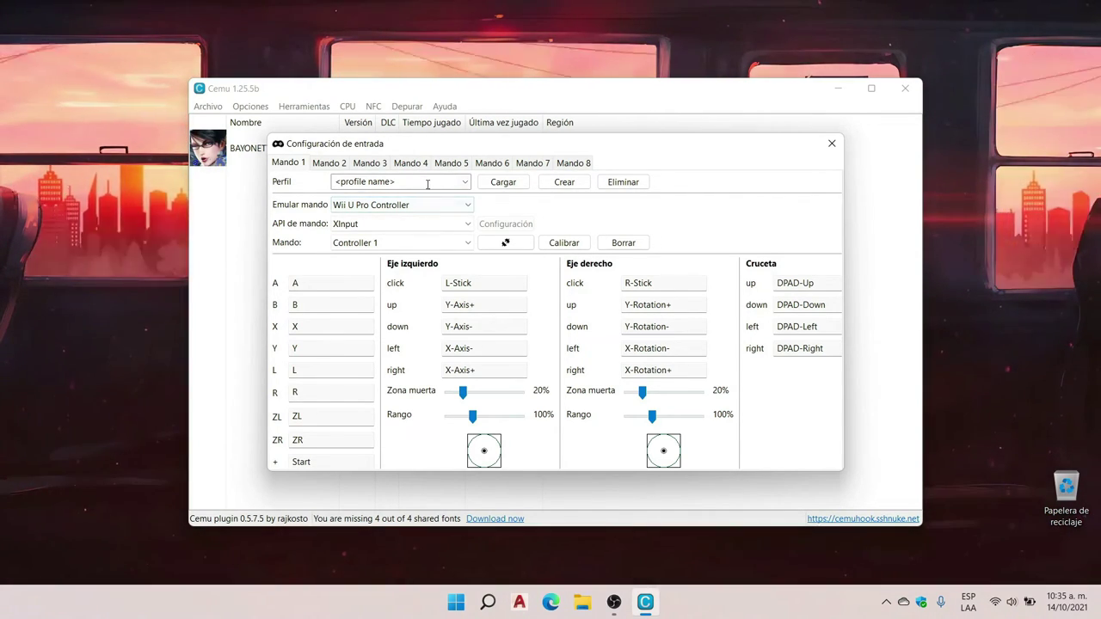
left_click(465, 207)
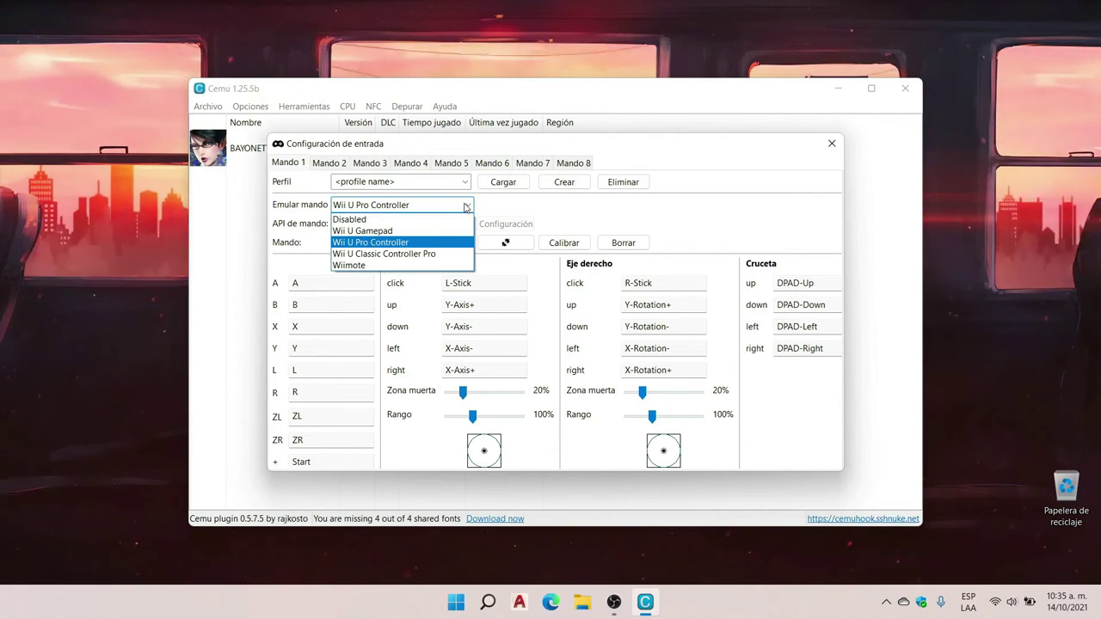
left_click(466, 206)
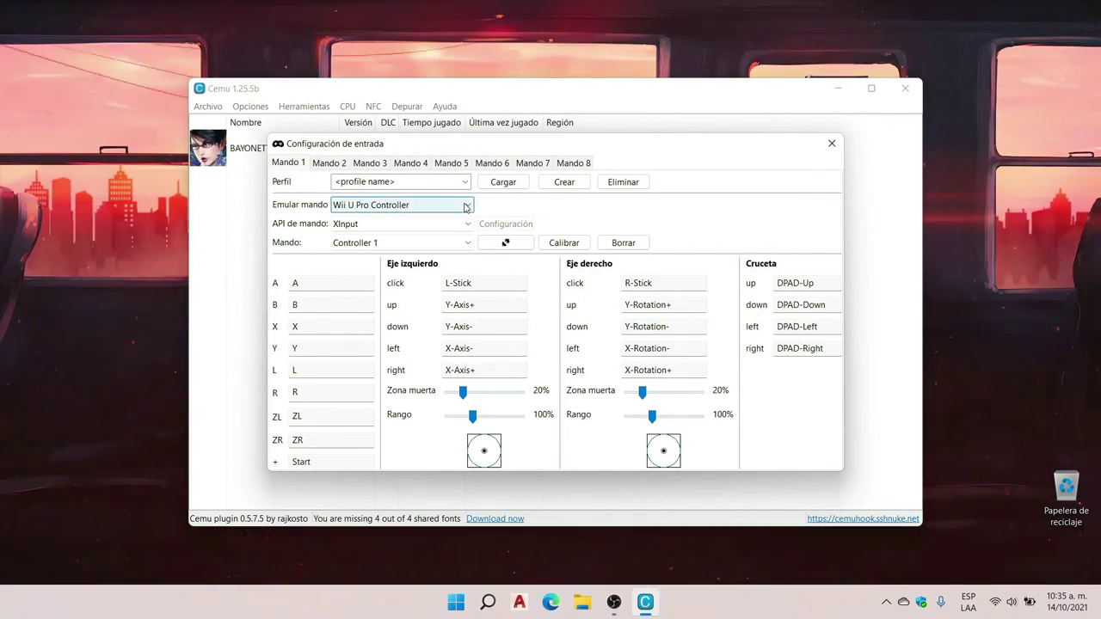
left_click(466, 225)
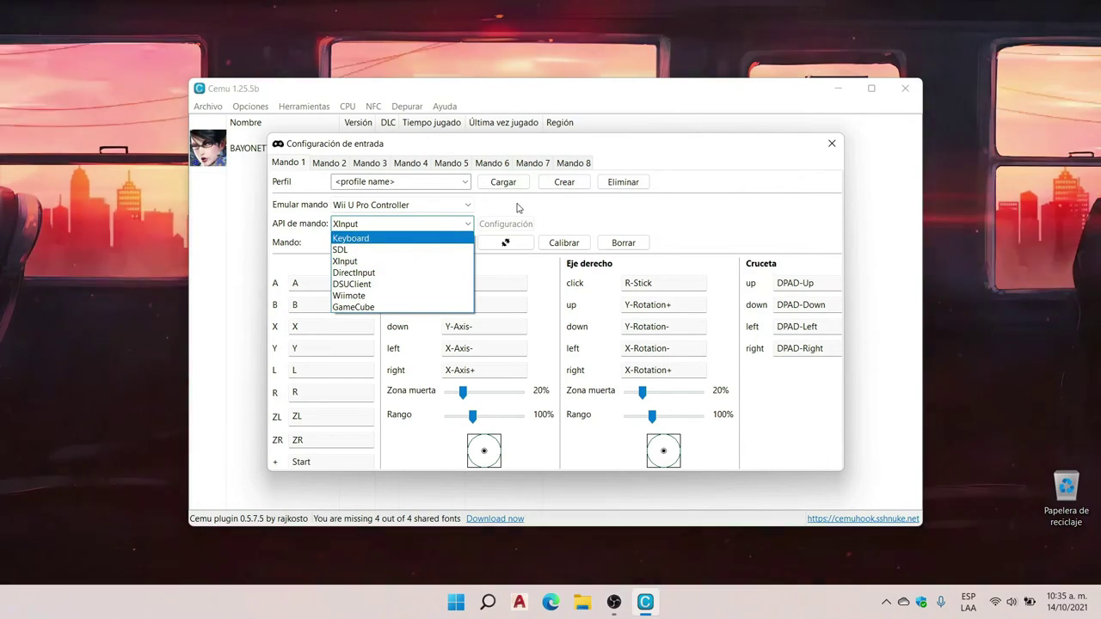
left_click(359, 262)
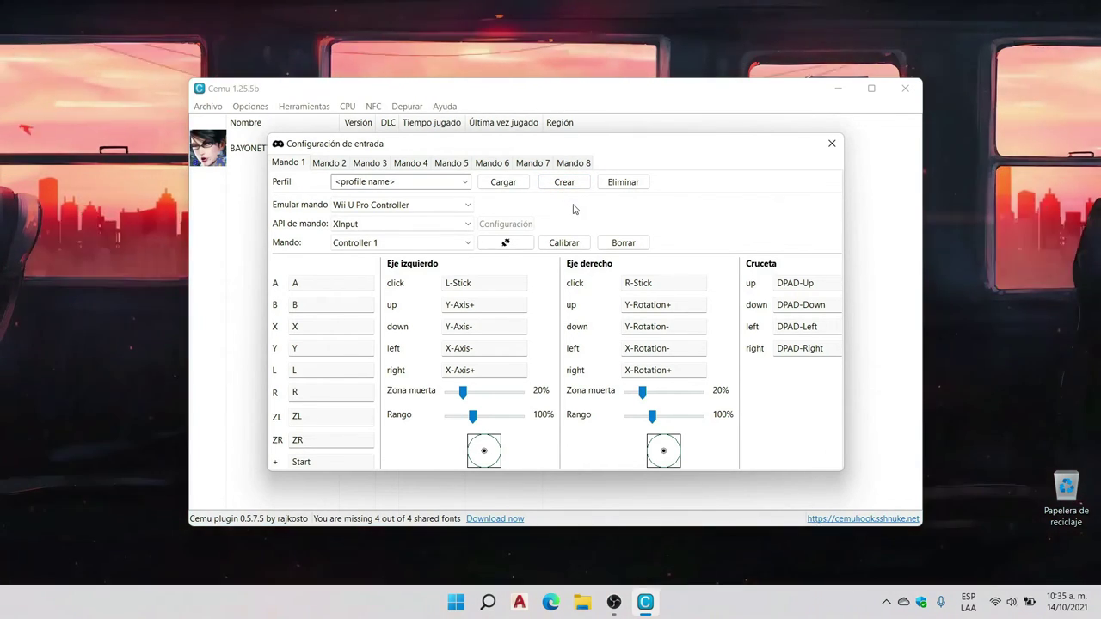
left_click(831, 147)
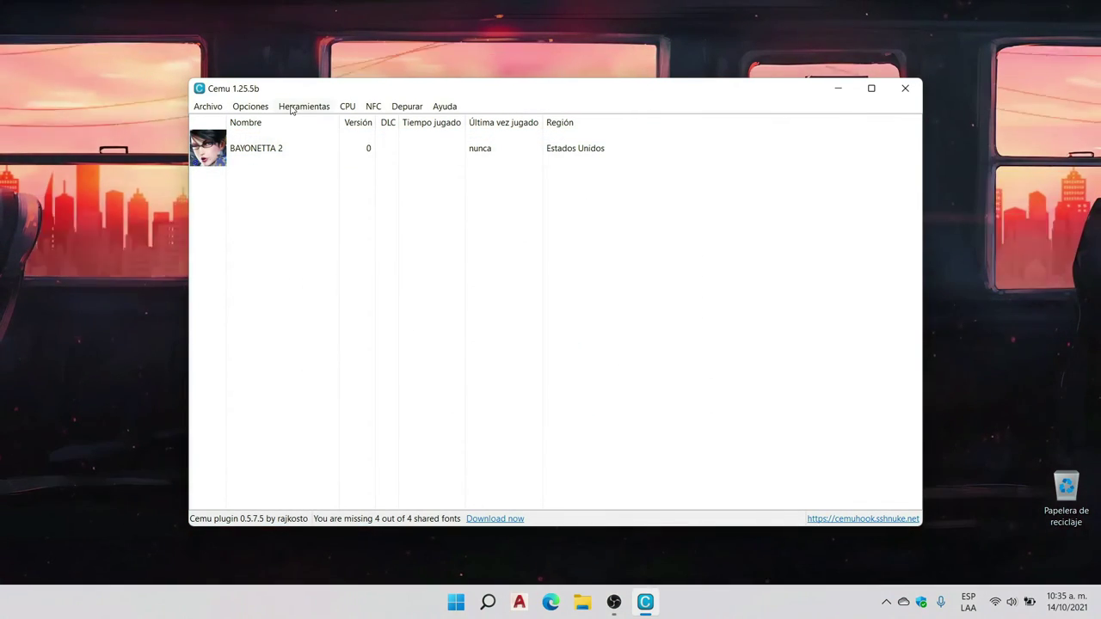
Step: Examine the CPU options and the debugging options, including Custom Timer and Use Cemuhook H264
left_click(292, 107)
mouse_move(351, 109)
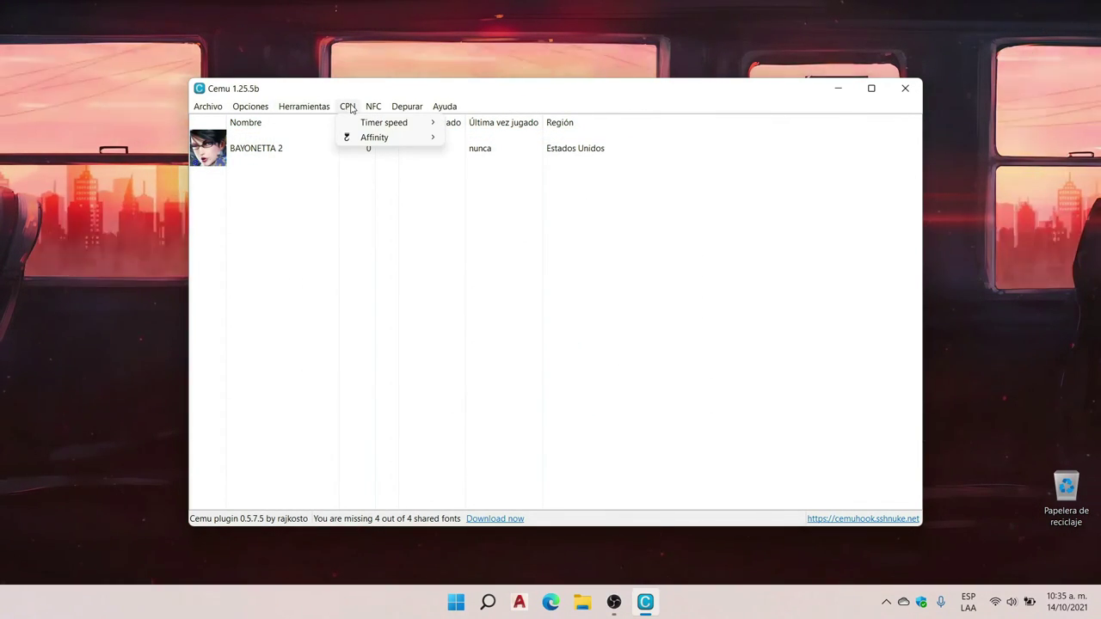
mouse_move(364, 127)
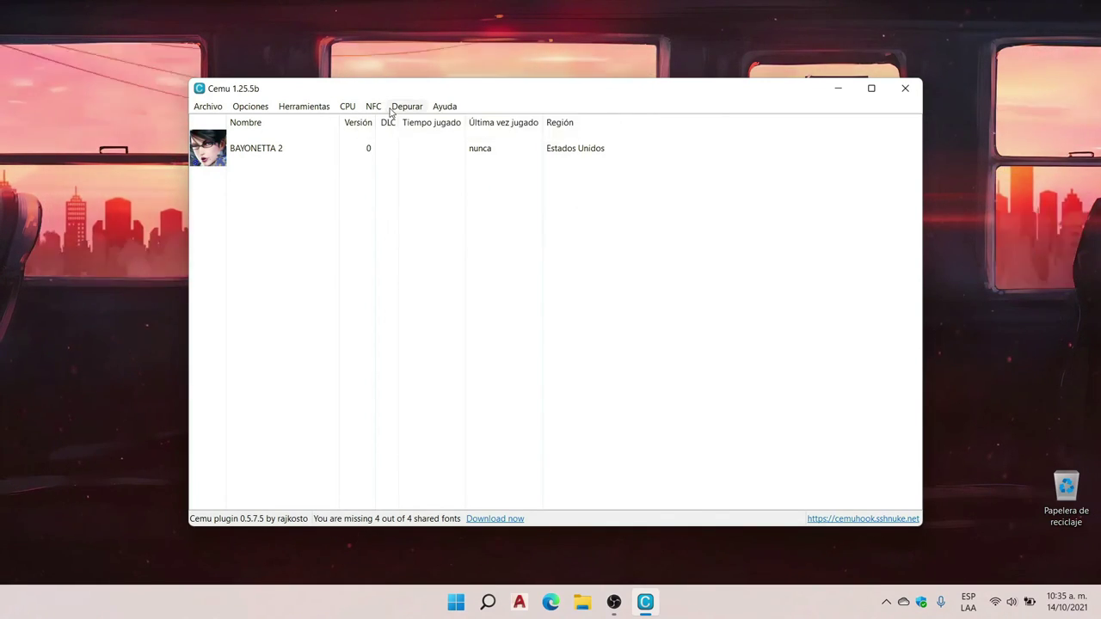
mouse_move(398, 112)
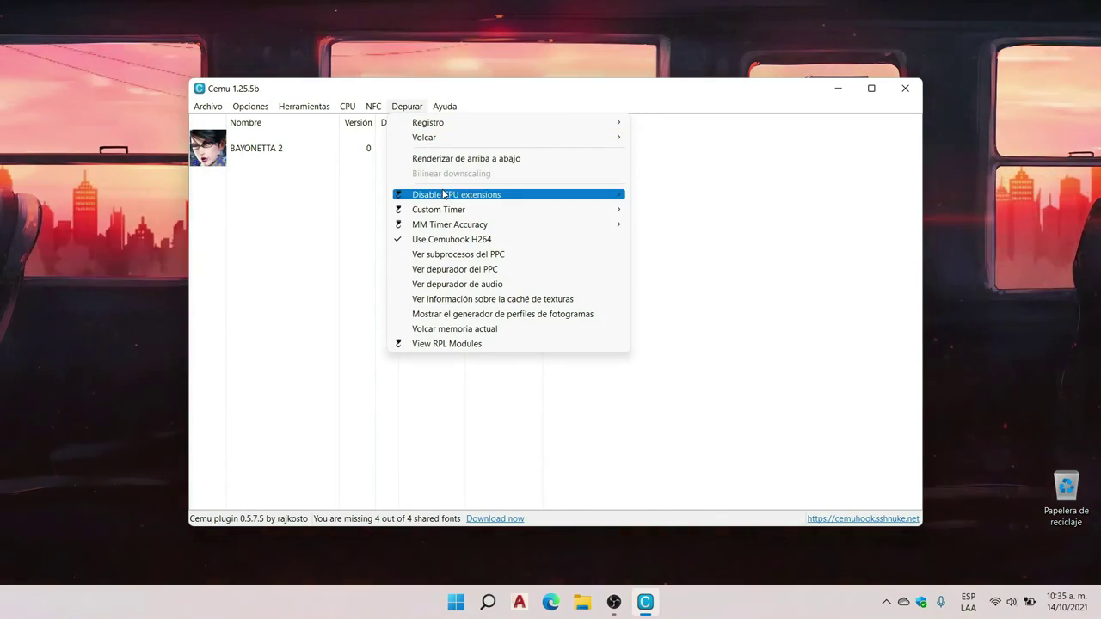
mouse_move(445, 216)
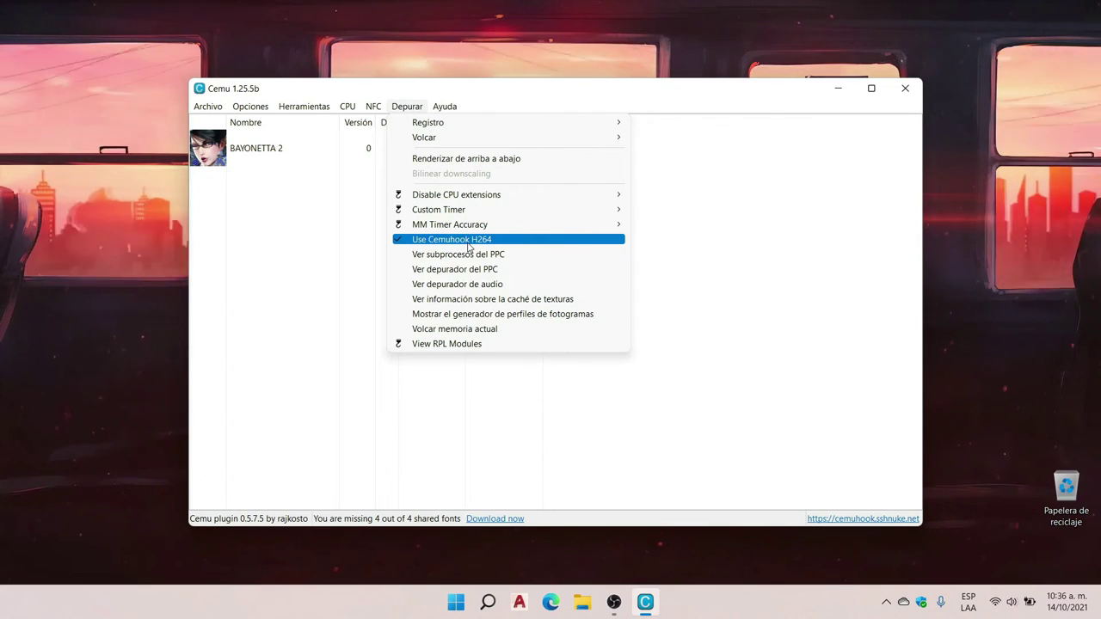
left_click(280, 248)
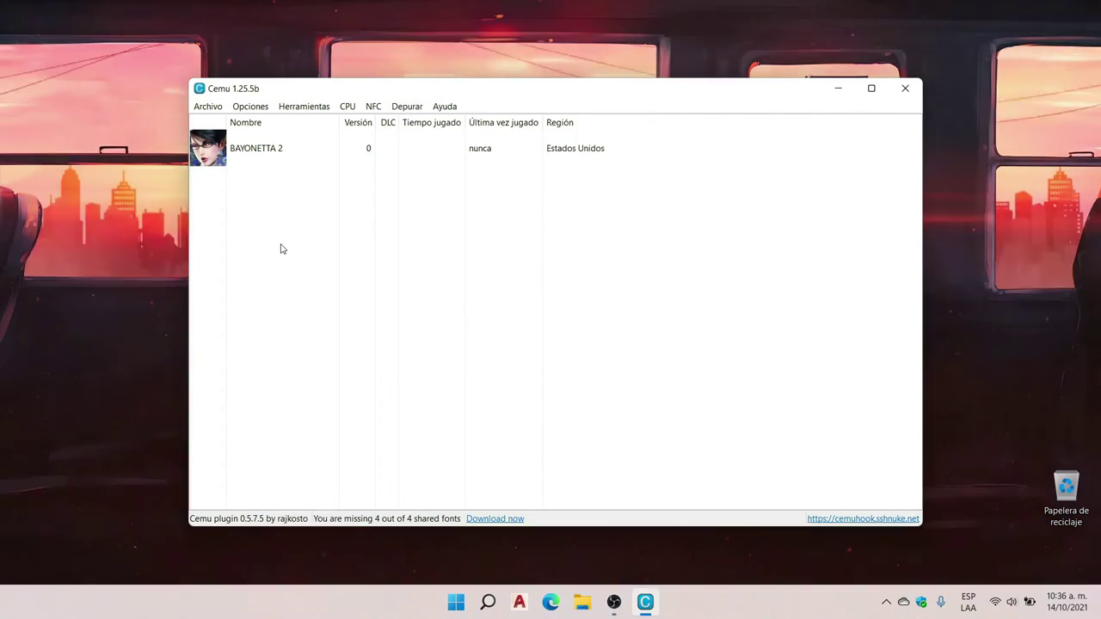
Step: Open the graphic packs for BAYONETTA 2 and request the latest community graphic packs
left_click(259, 152)
right_click(259, 153)
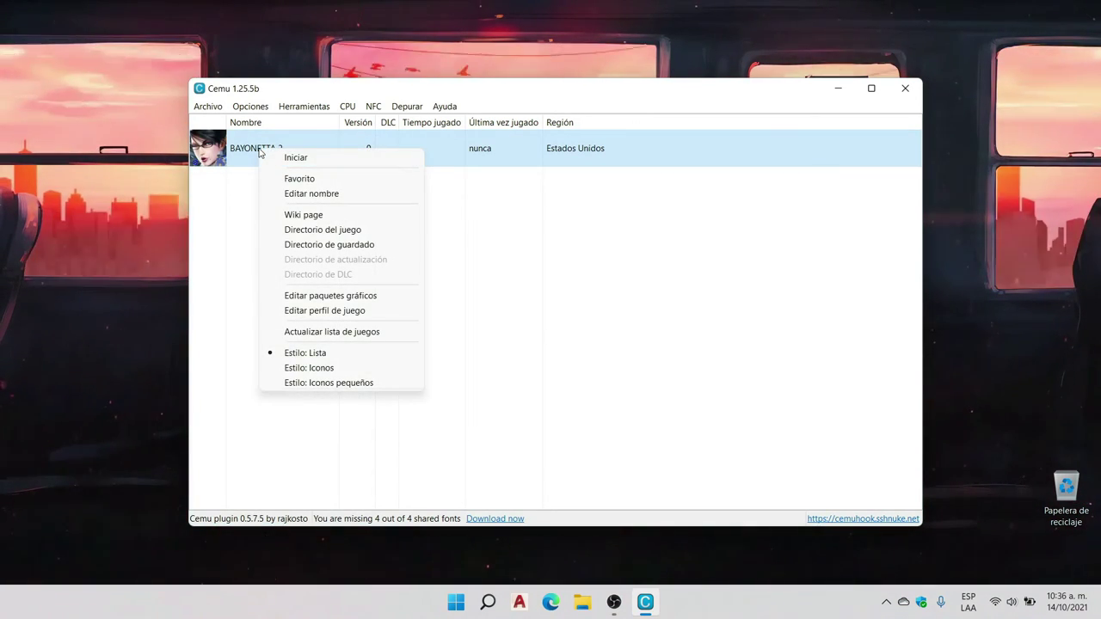
left_click(352, 297)
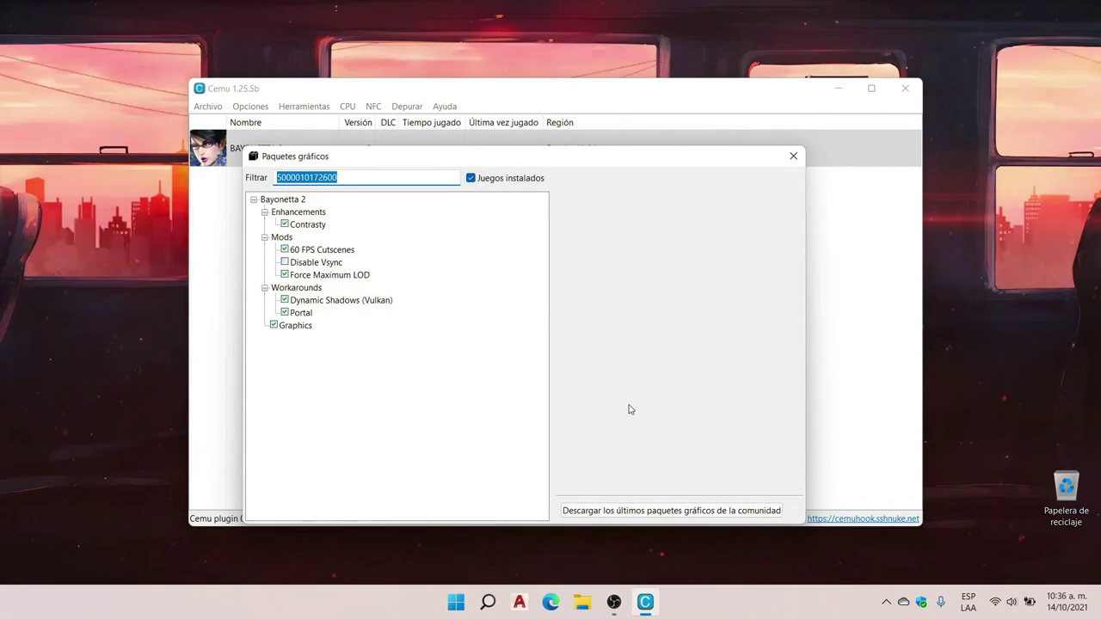
left_click(626, 512)
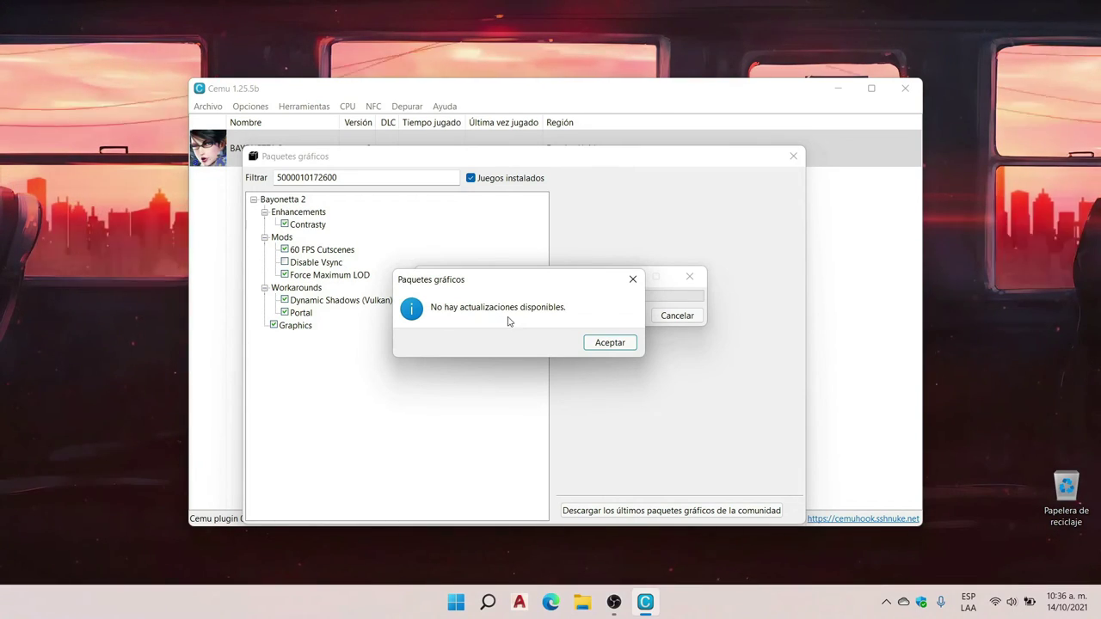
left_click(609, 343)
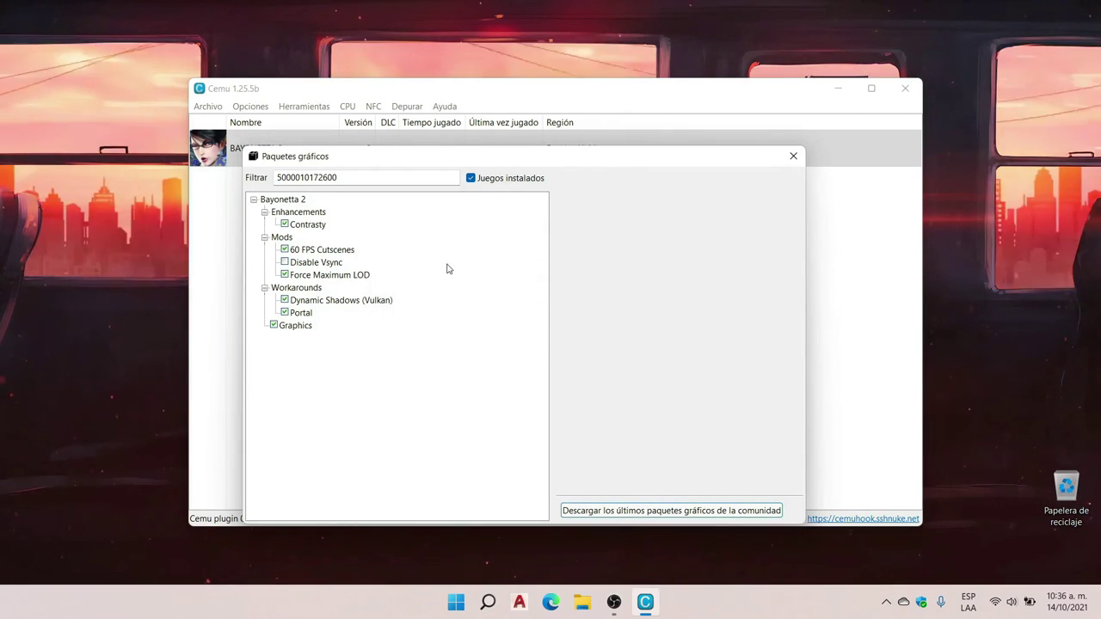
Step: Choose High Contrasty as the active preset of Bayonetta 2's Contrasty enhancement pack
left_click(311, 226)
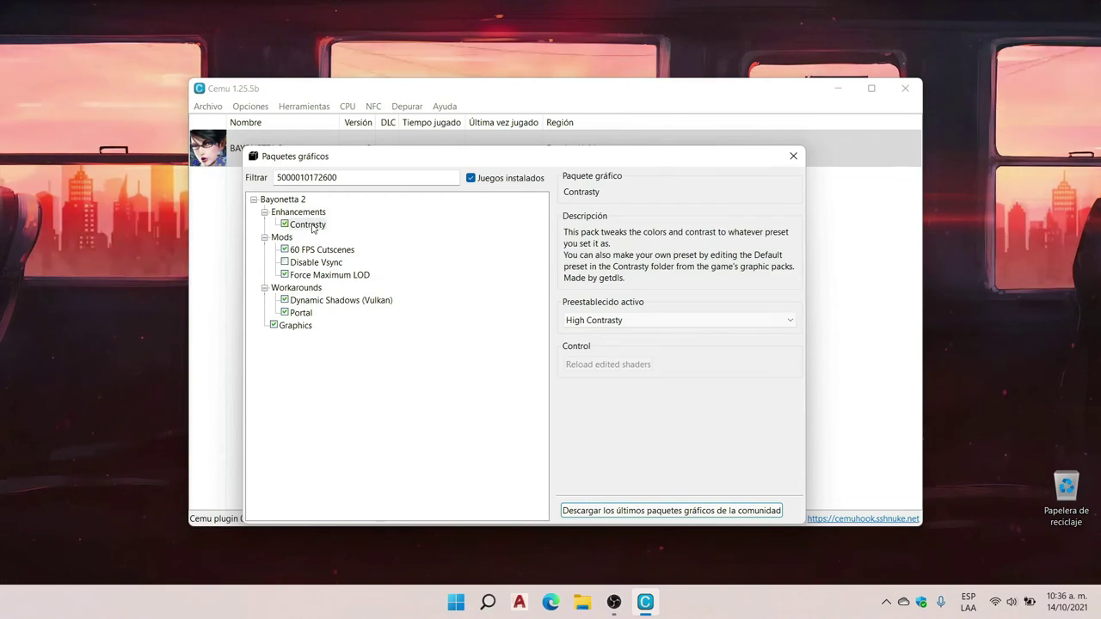
left_click(621, 321)
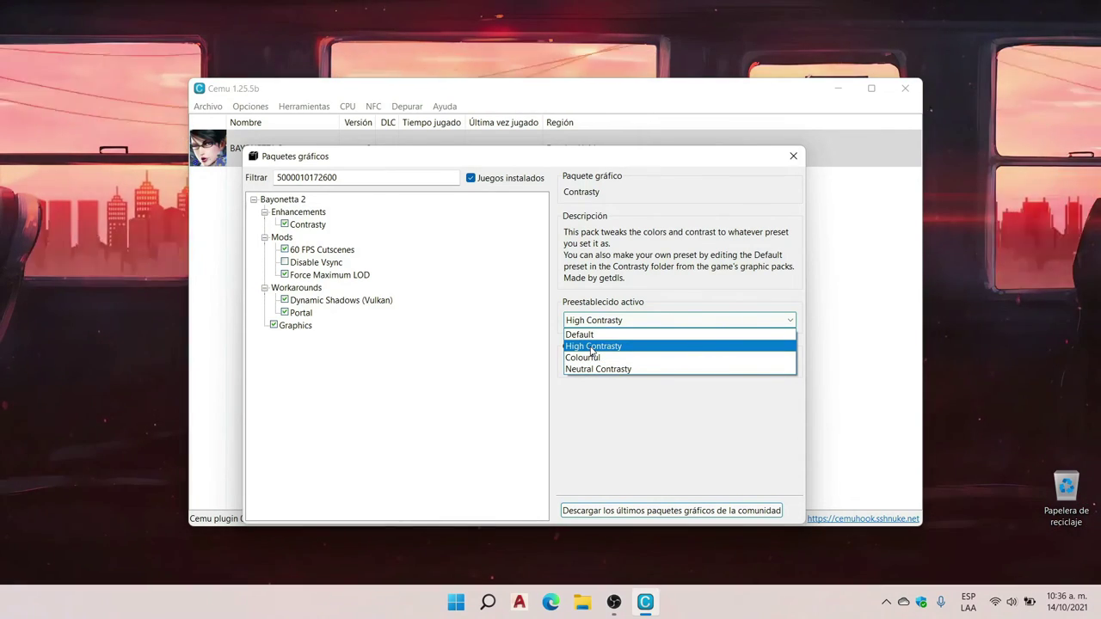
left_click(591, 348)
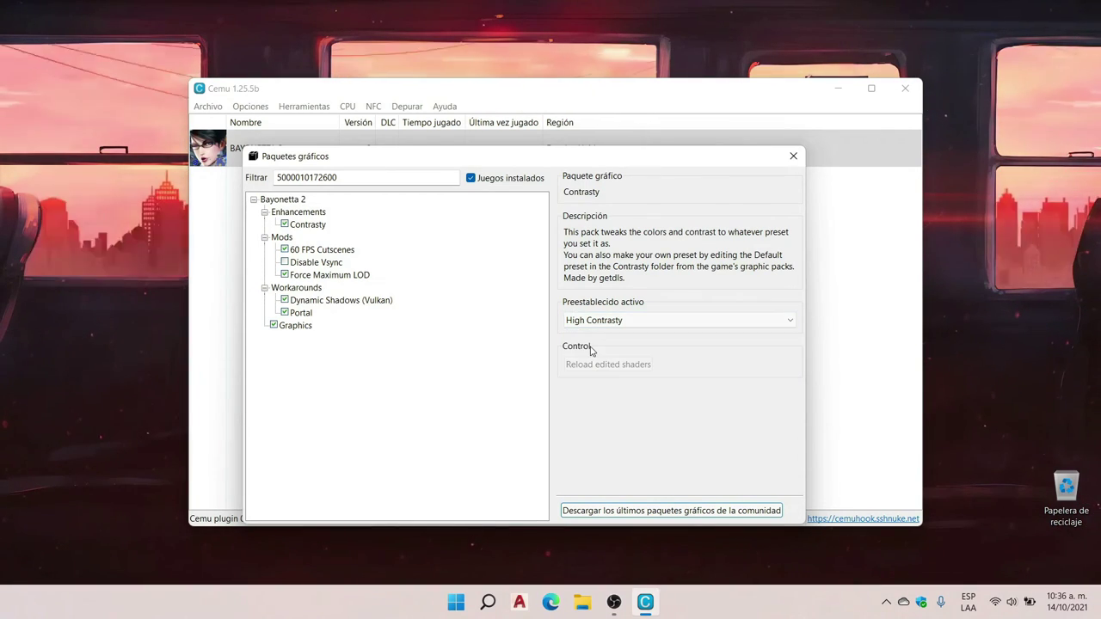
Step: Review the descriptions of the 60 FPS Cutscenes, Force Maximum LOD, Dynamic Shadows (Vulkan) and Portal packs
left_click(330, 251)
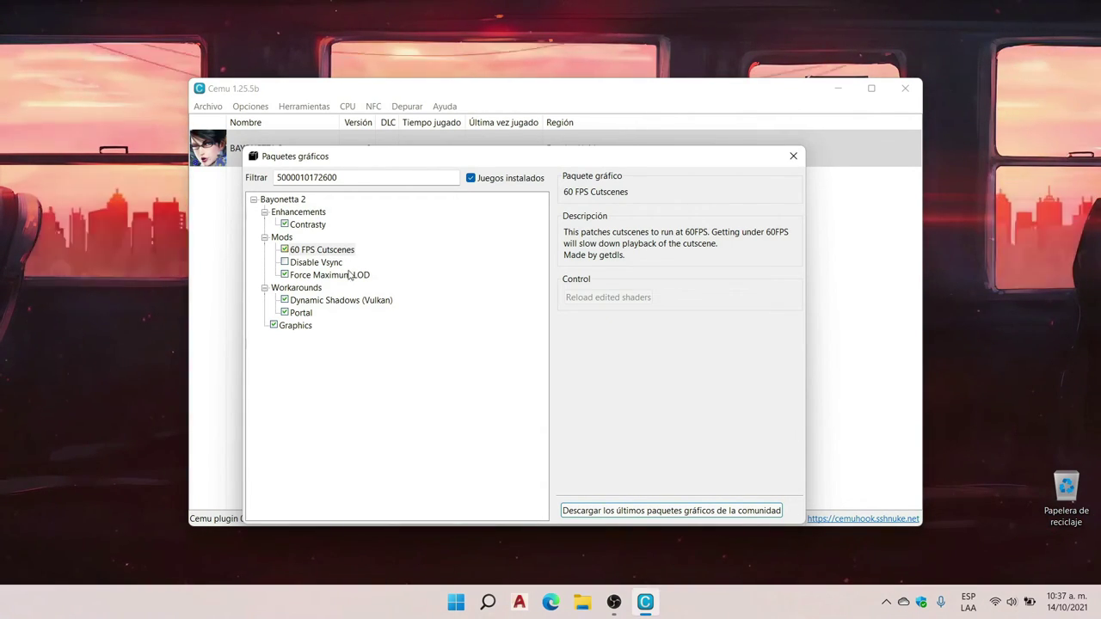
left_click(349, 274)
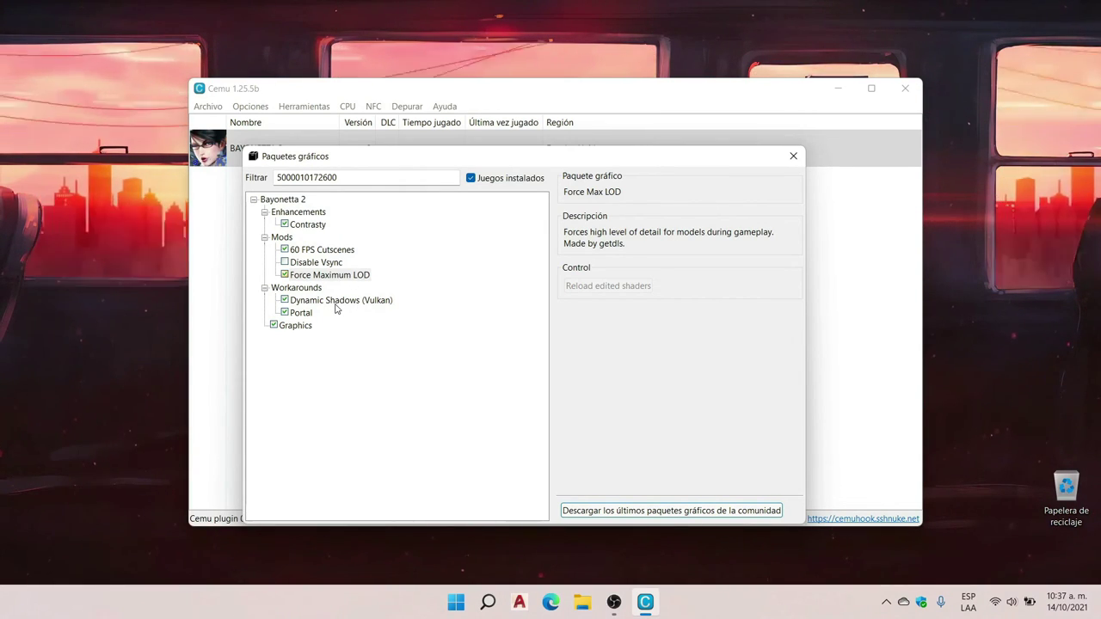
left_click(338, 305)
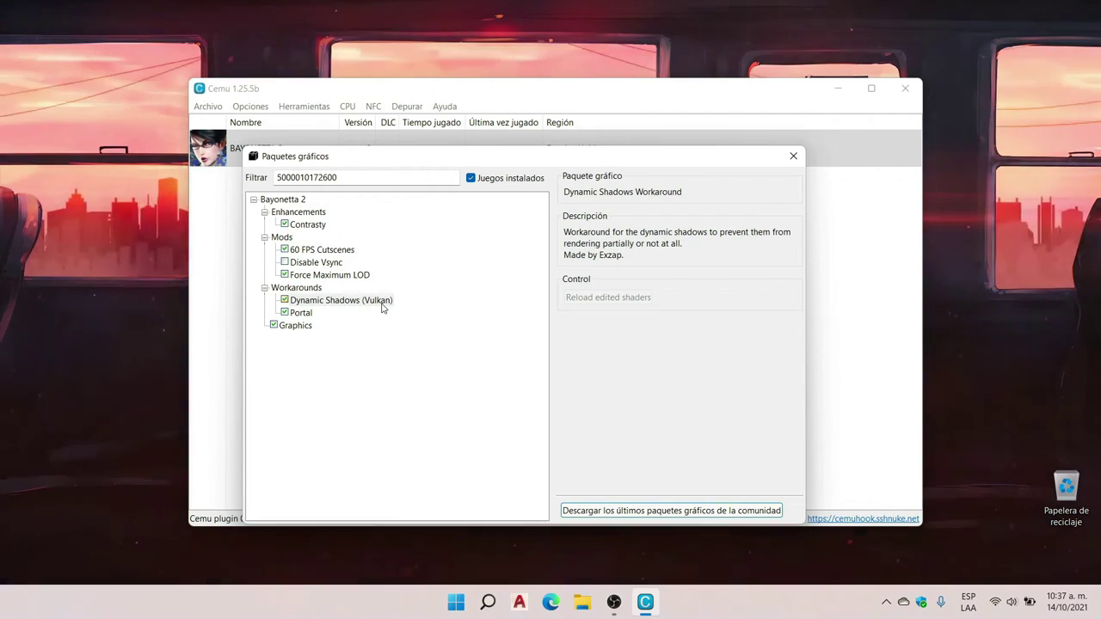
left_click(307, 315)
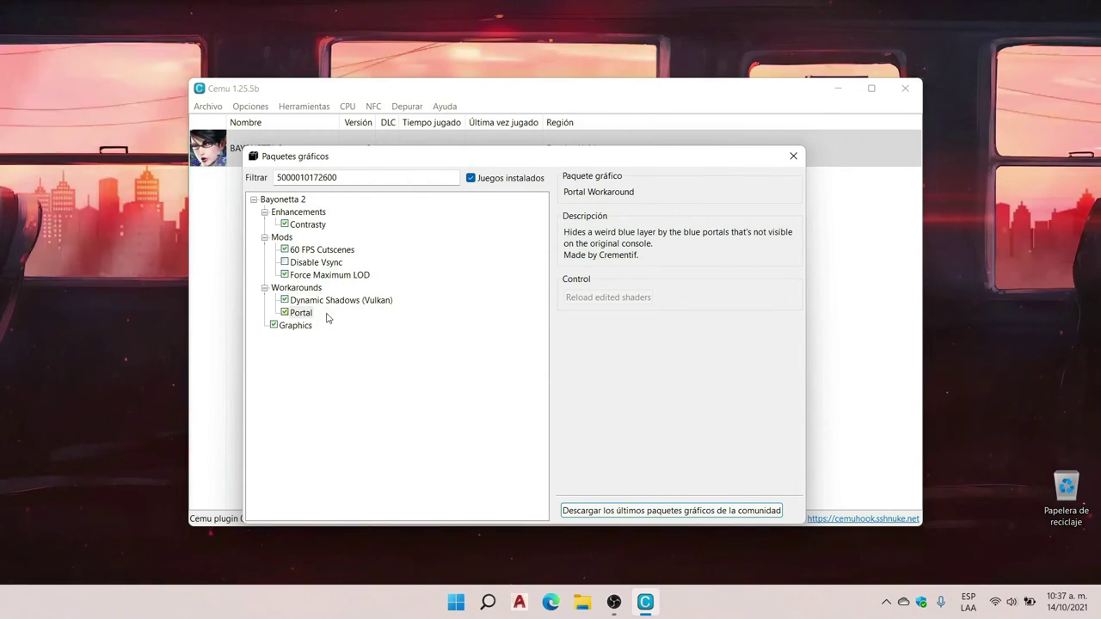
Step: Show the options of Bayonetta 2's Graphics pack and check which resolutions it offers
left_click(304, 328)
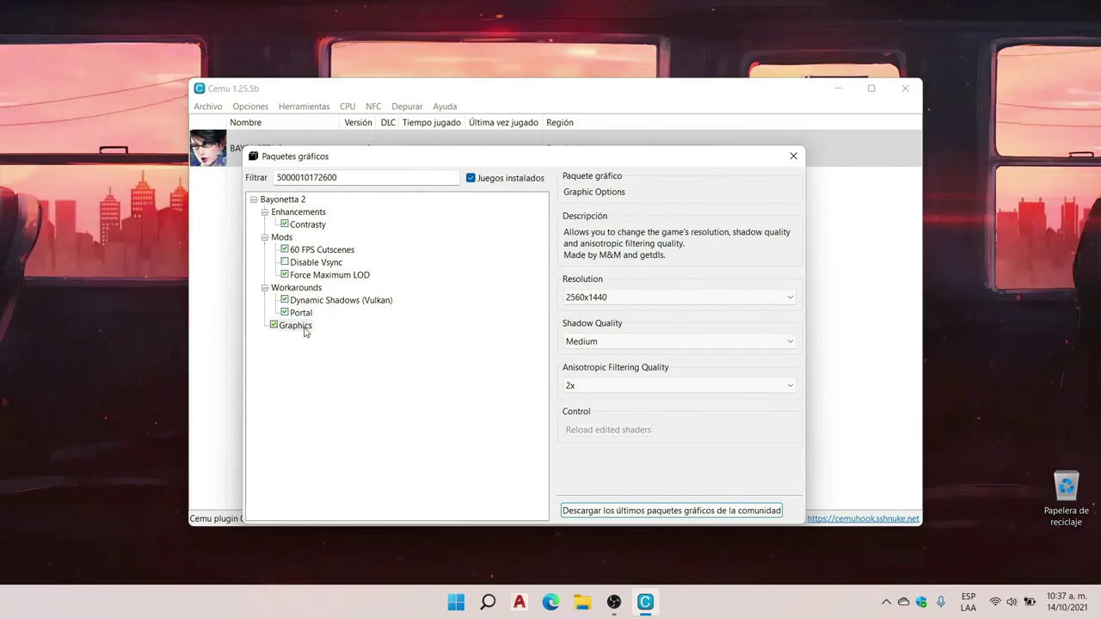
left_click(642, 298)
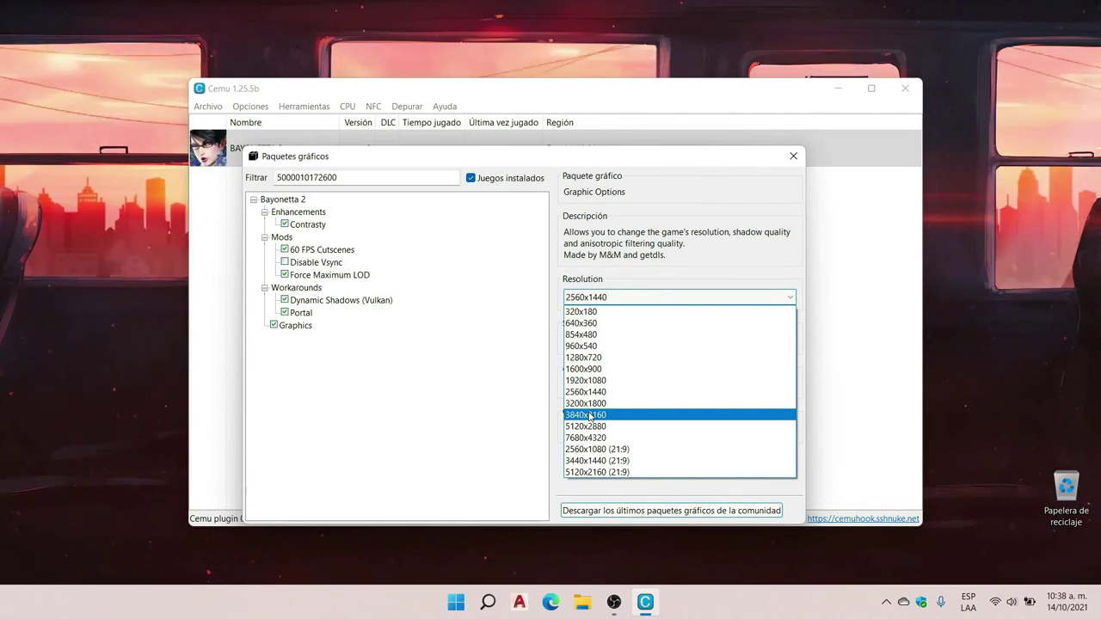
left_click(448, 394)
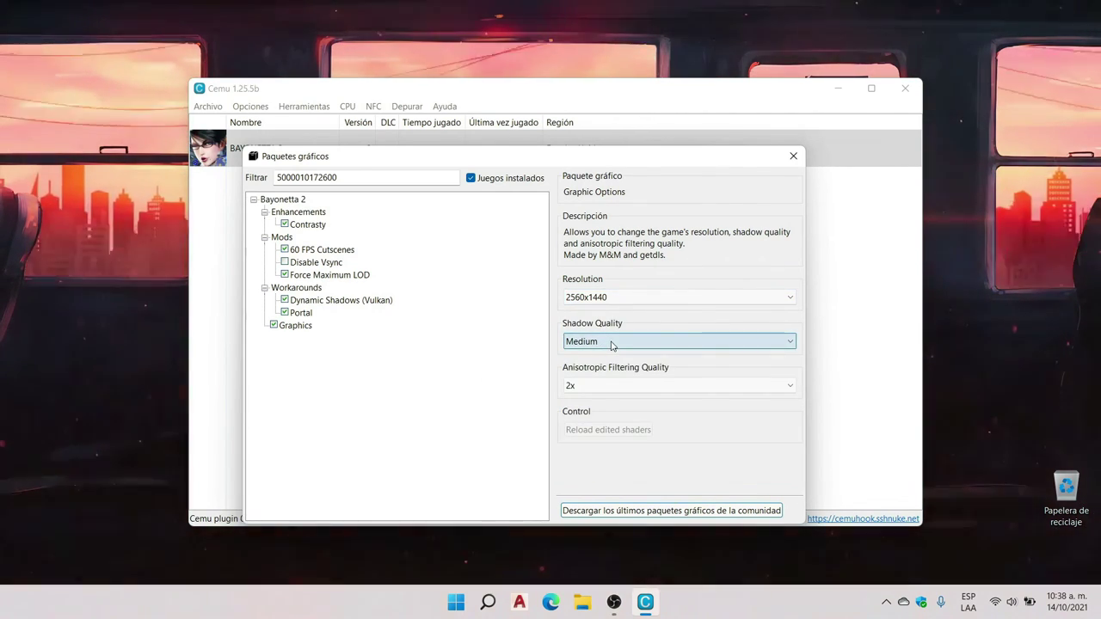
Step: Choose Medium shadow quality and 2x anisotropic filtering for the Graphics pack, and close the graphic packs window
left_click(612, 343)
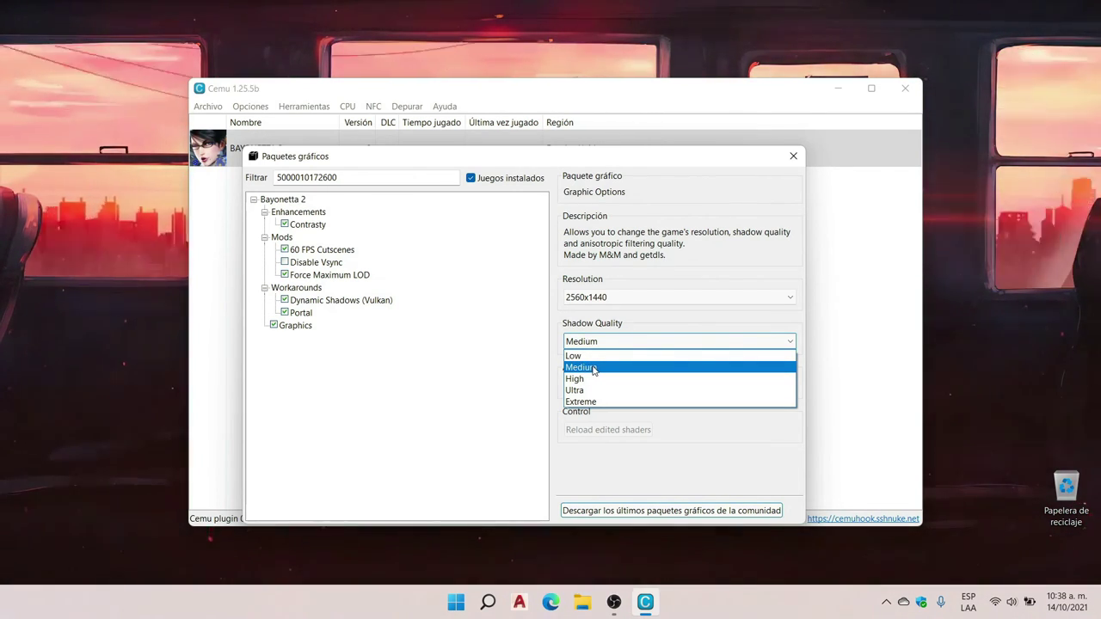
left_click(594, 369)
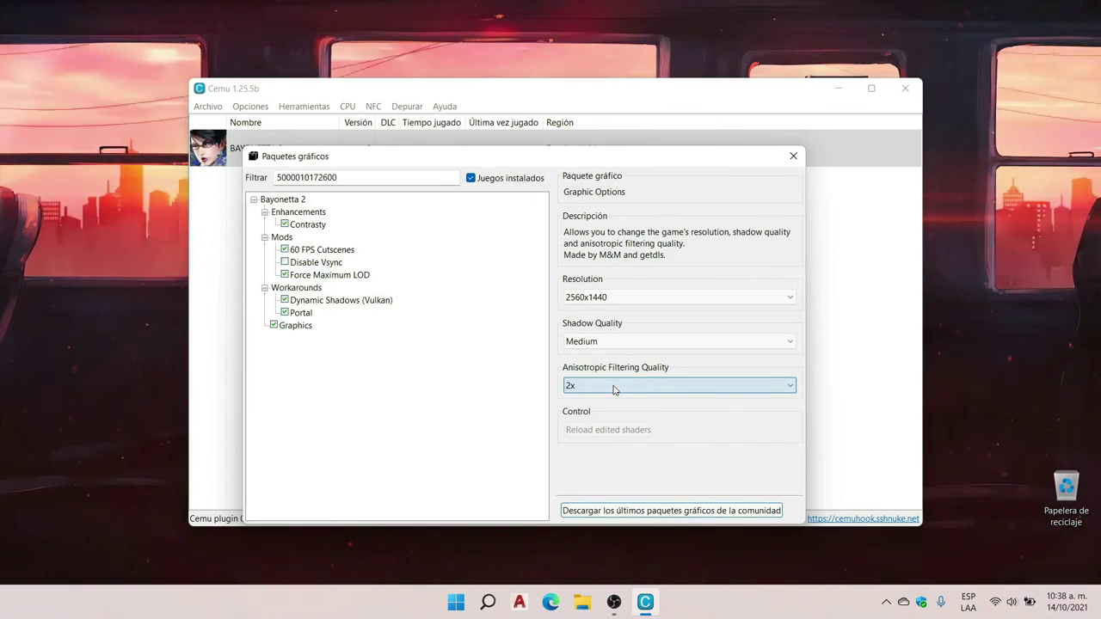
left_click(615, 388)
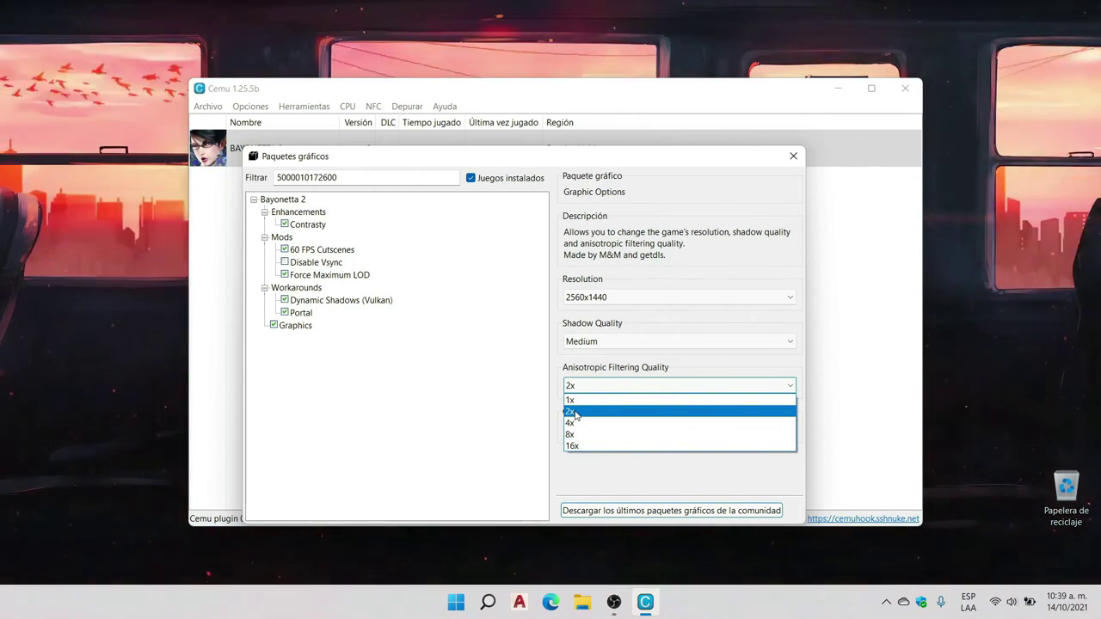
left_click(575, 412)
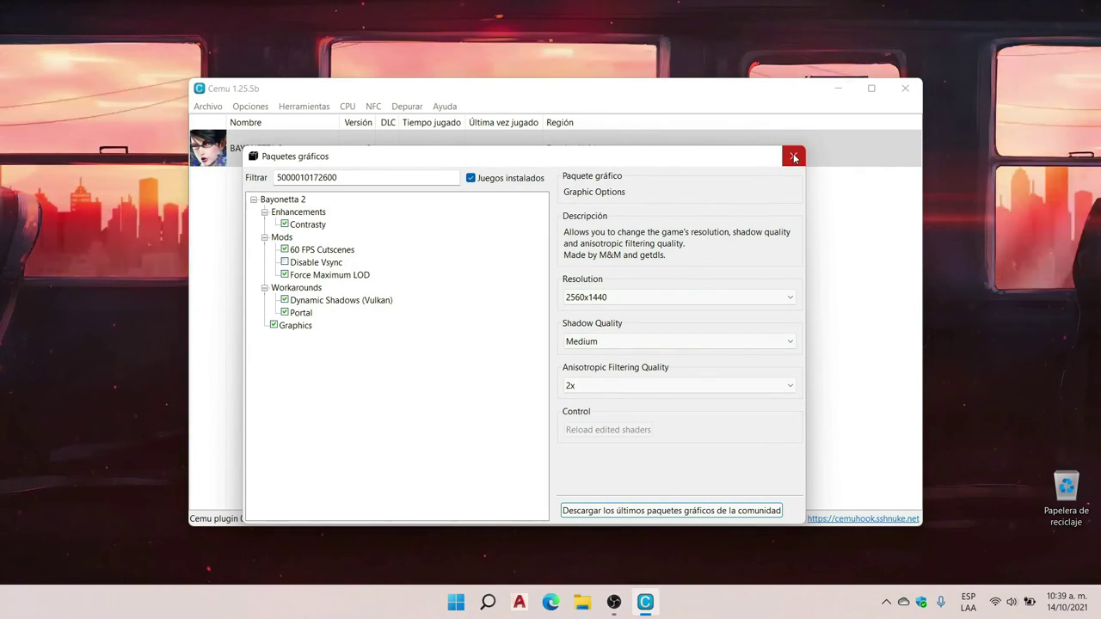
left_click(789, 158)
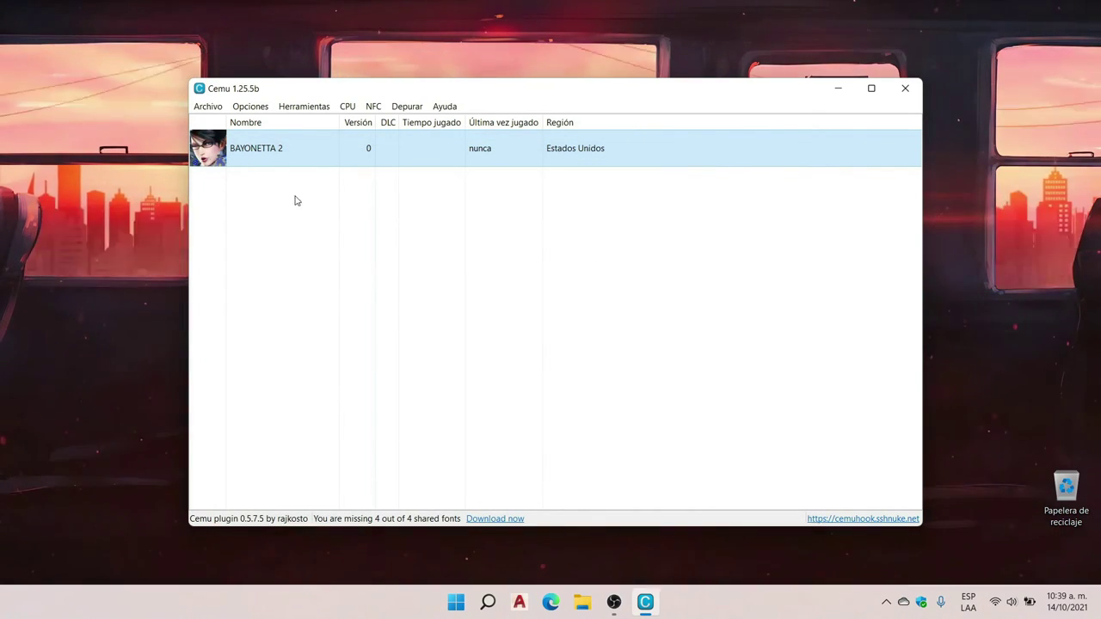
Step: Open the game profile of BAYONETTA 2 and choose 45000 cycles as its thread execution quantum
right_click(266, 157)
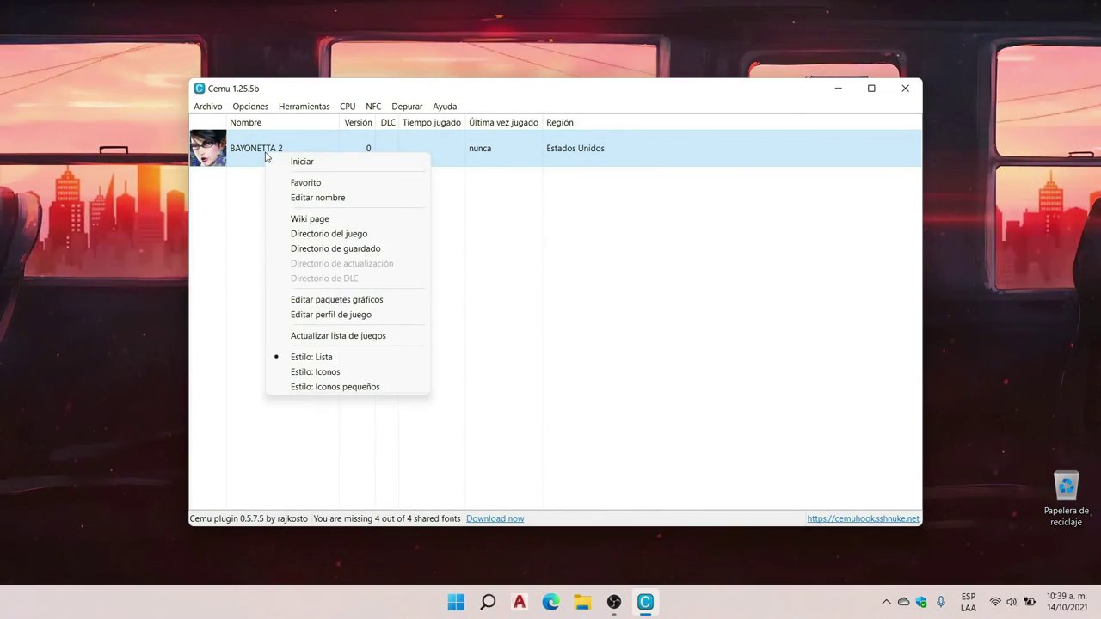
left_click(340, 315)
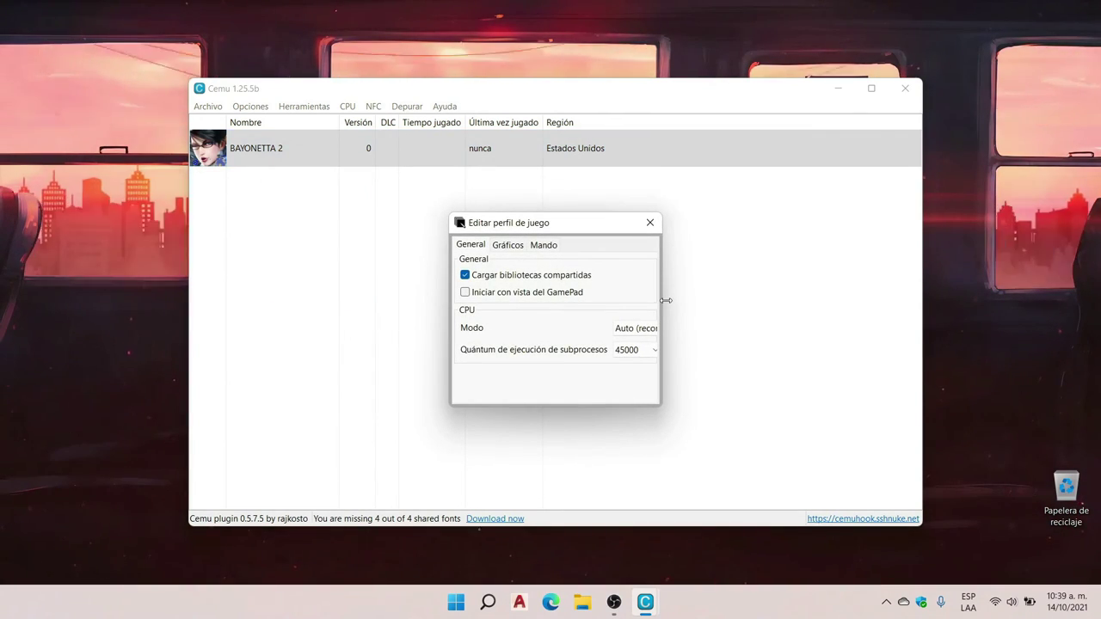
left_click_drag(666, 299, 782, 299)
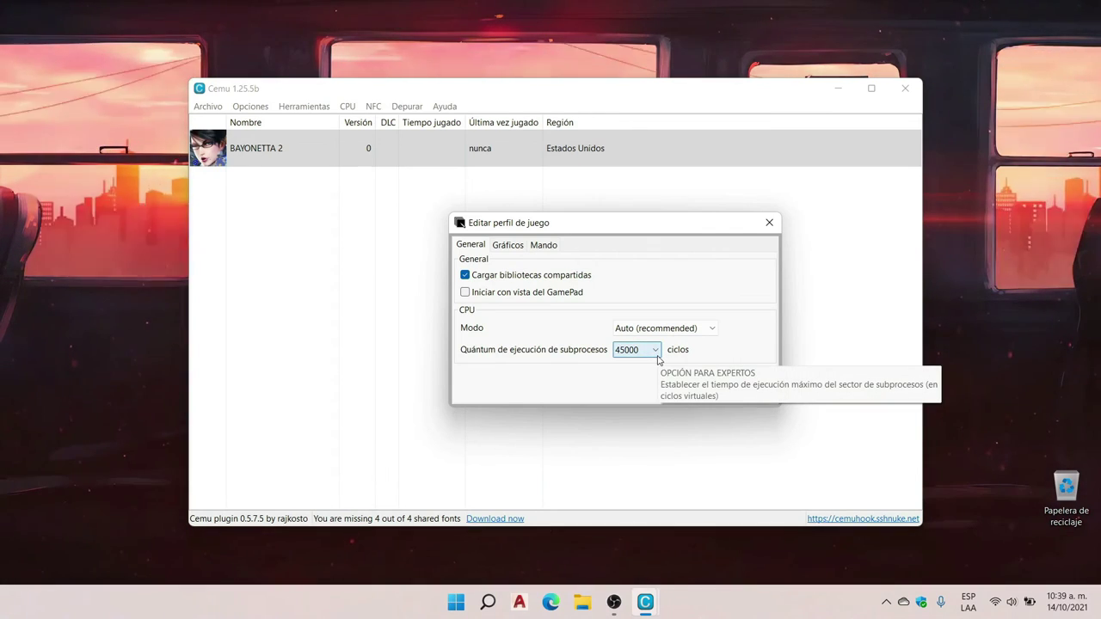
left_click(658, 356)
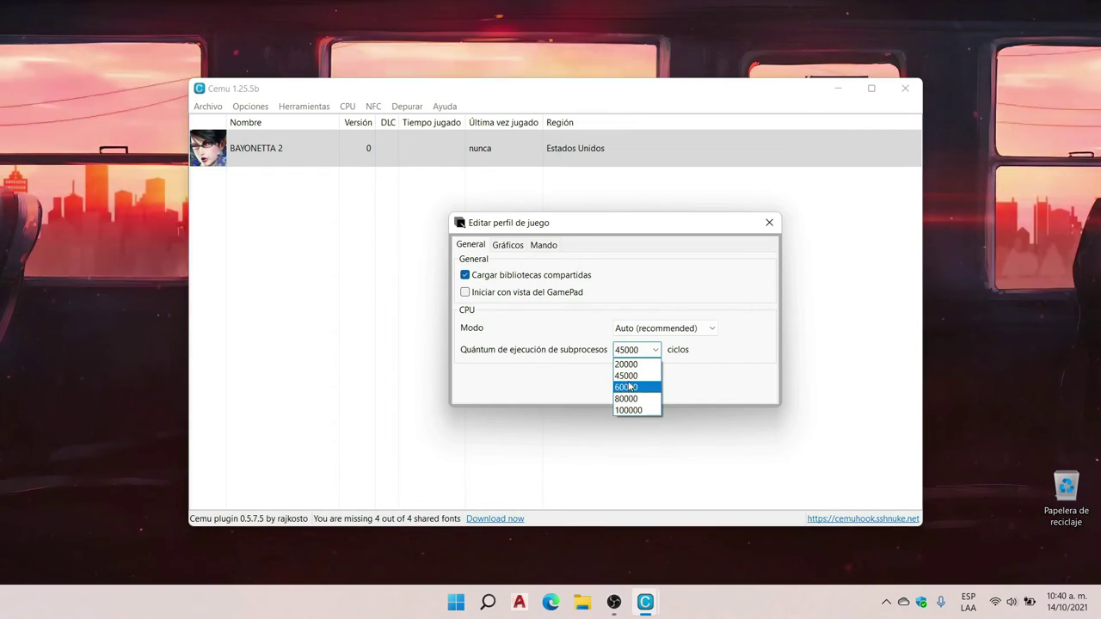
left_click(626, 379)
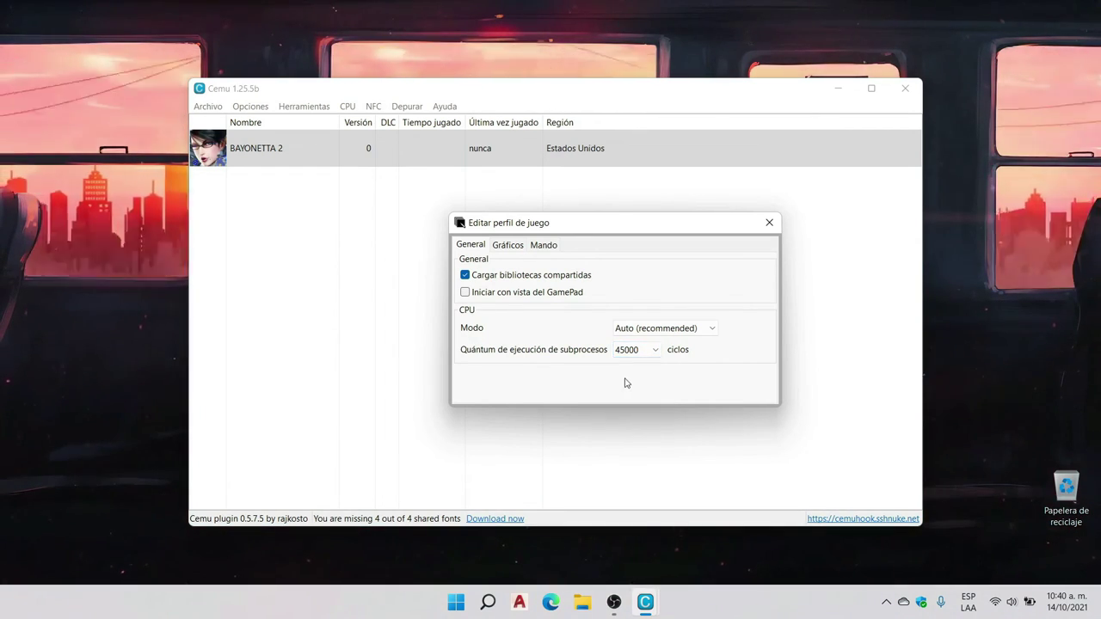
Step: Choose OpenGL as the graphics API in the game profile and review the accurate shader multiplication setting
left_click(504, 246)
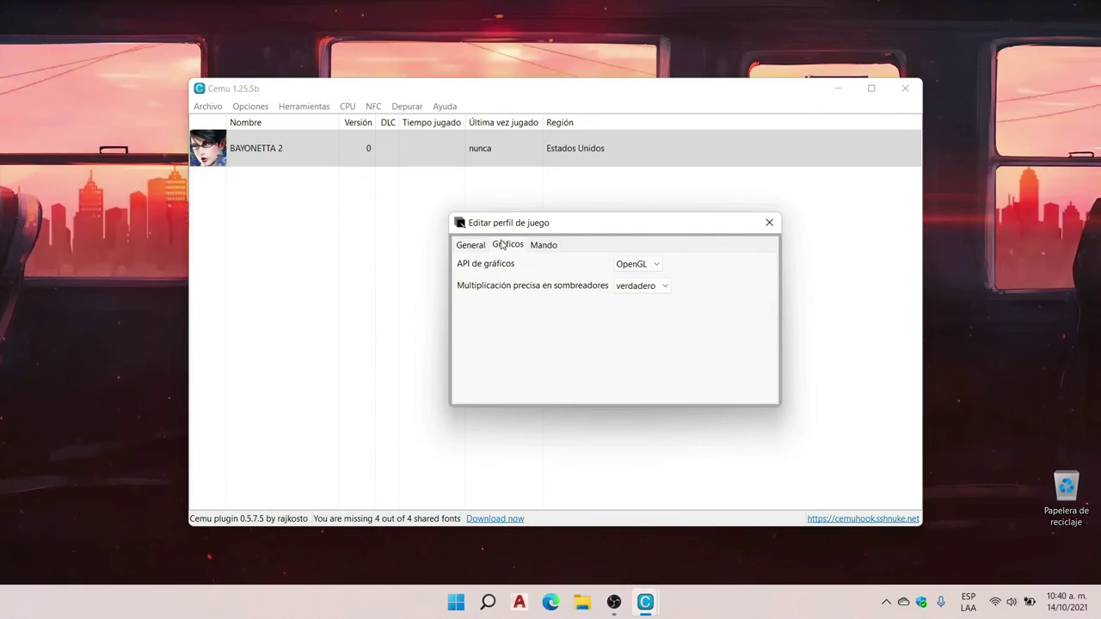
left_click(655, 268)
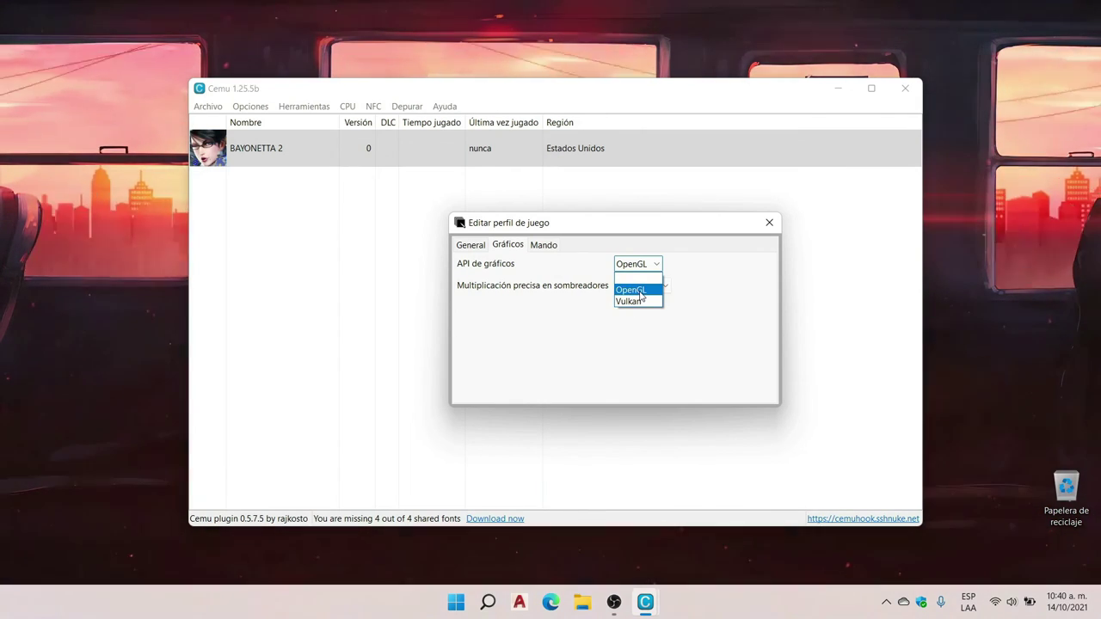
left_click(639, 290)
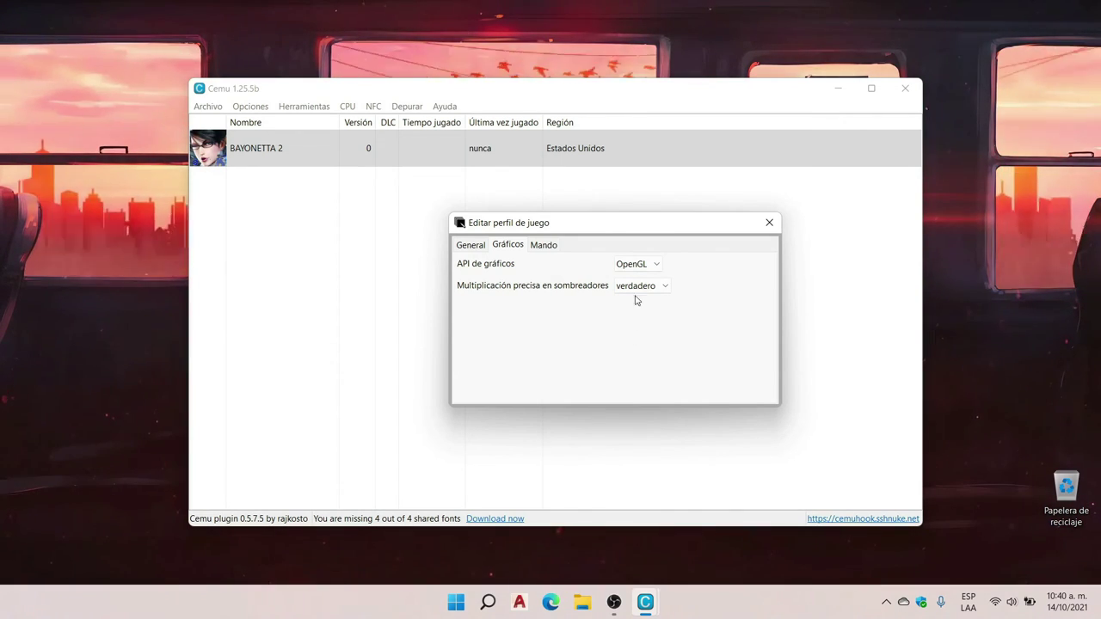
left_click(638, 264)
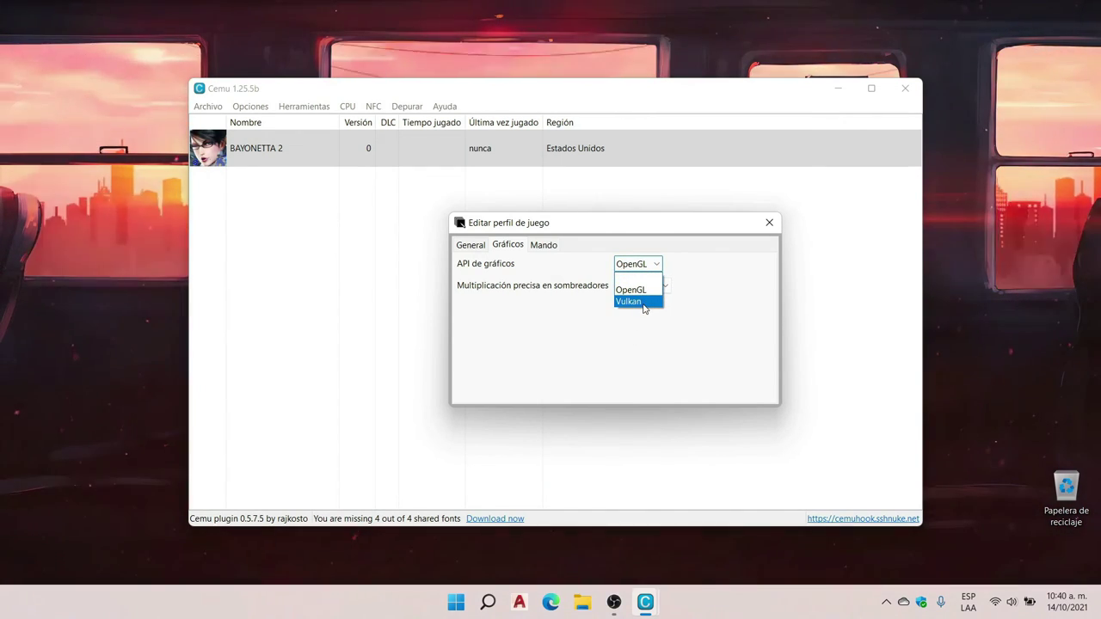
left_click(638, 337)
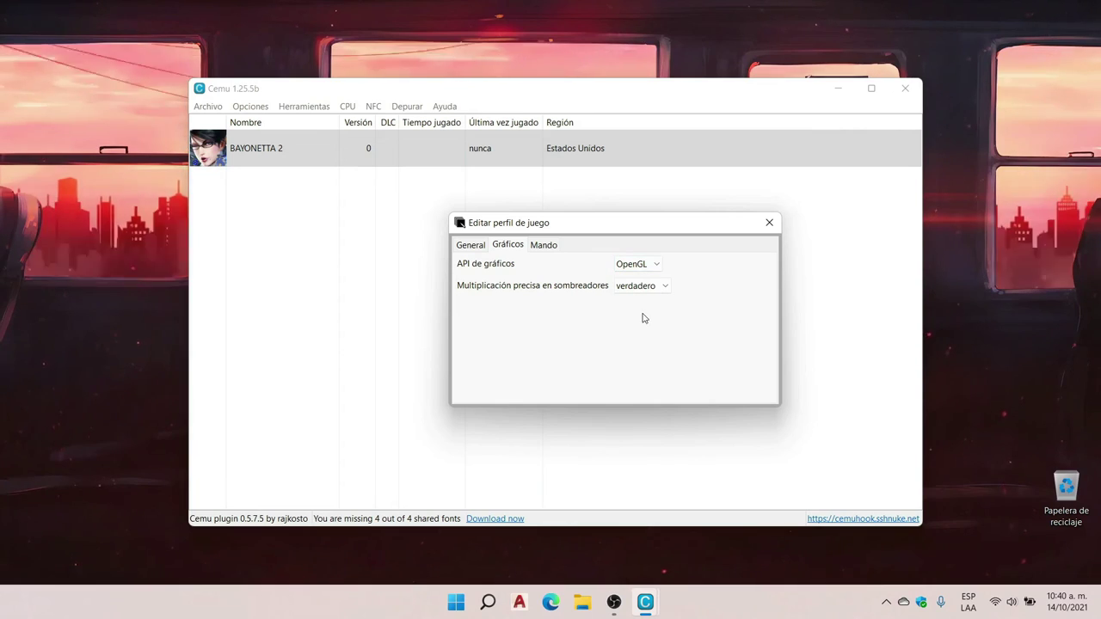
mouse_move(648, 296)
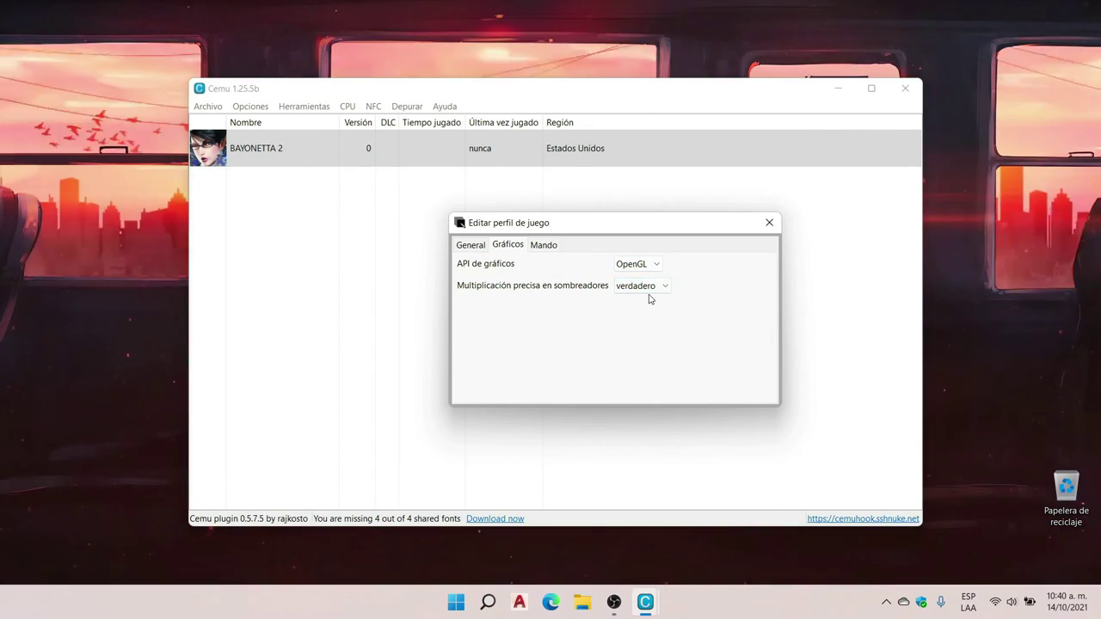
Step: Assign the Pro Controller profile to Mando 1, close the game profile and minimize the emulator
left_click(544, 246)
left_click(563, 264)
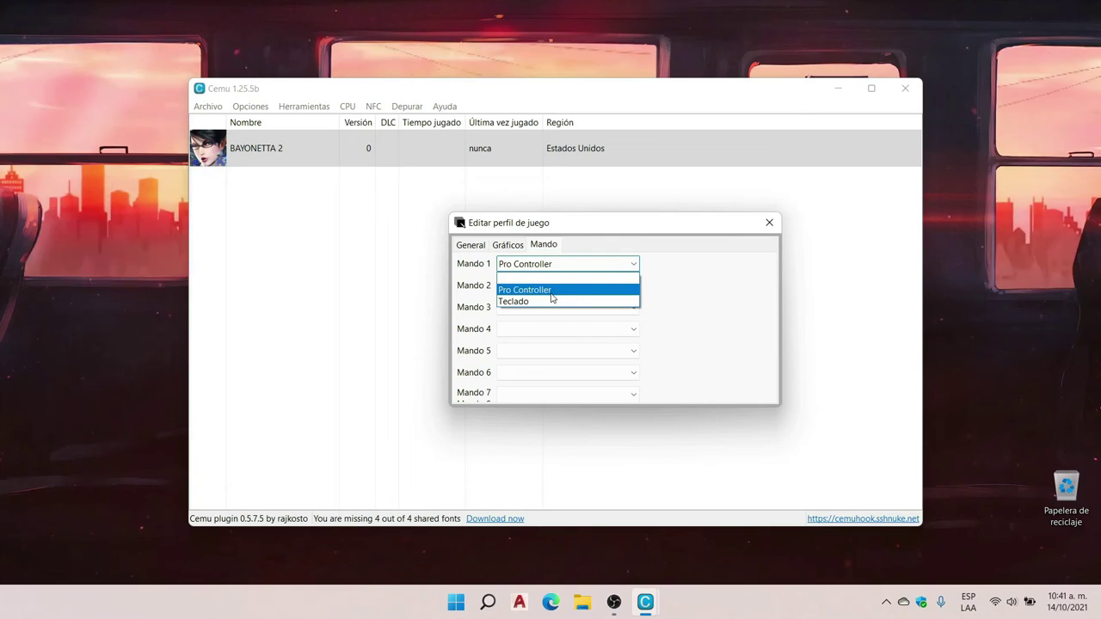
left_click(552, 297)
left_click(766, 223)
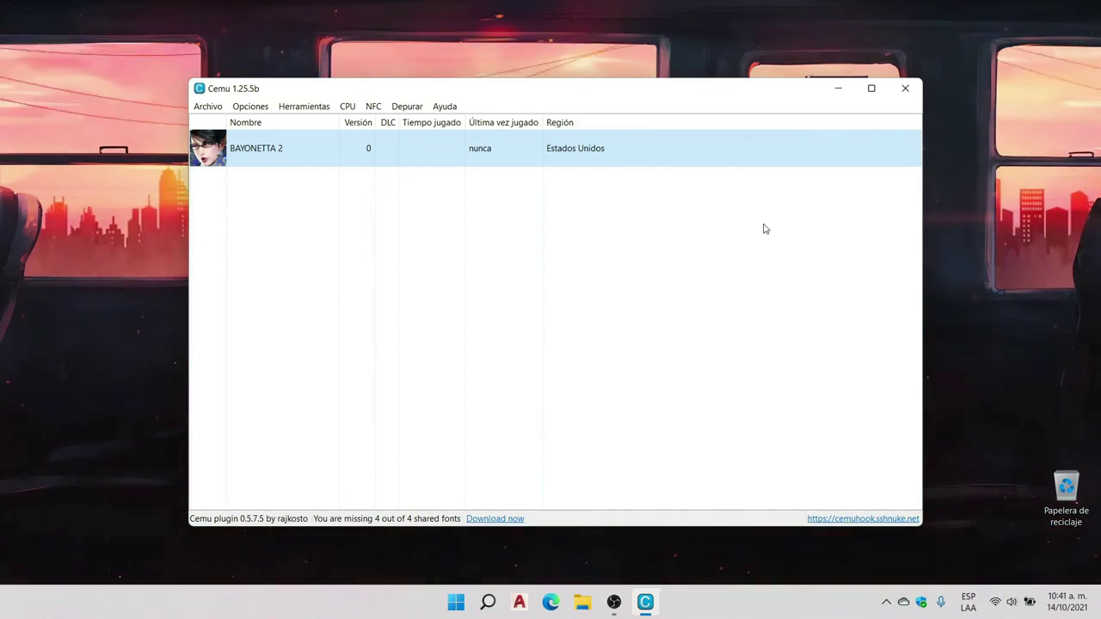
left_click(838, 88)
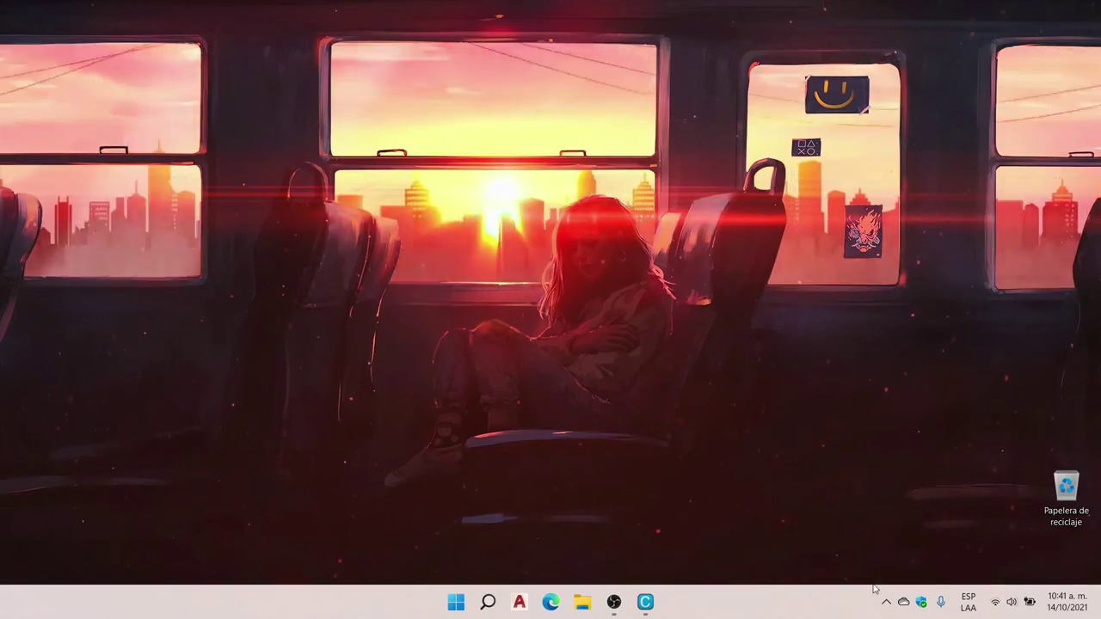
left_click(886, 601)
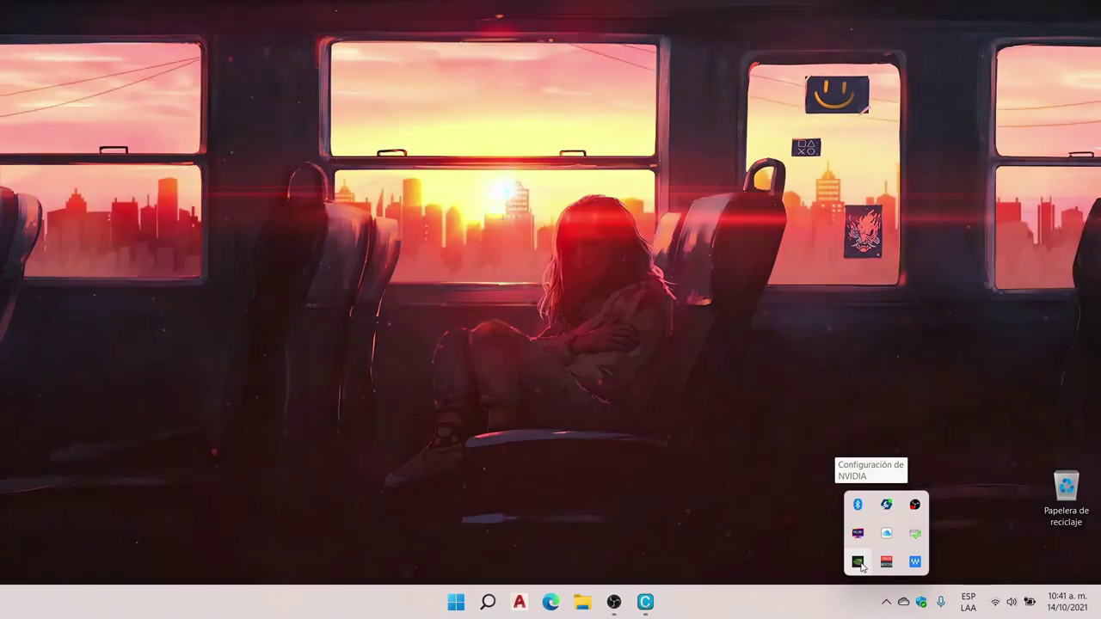
right_click(860, 563)
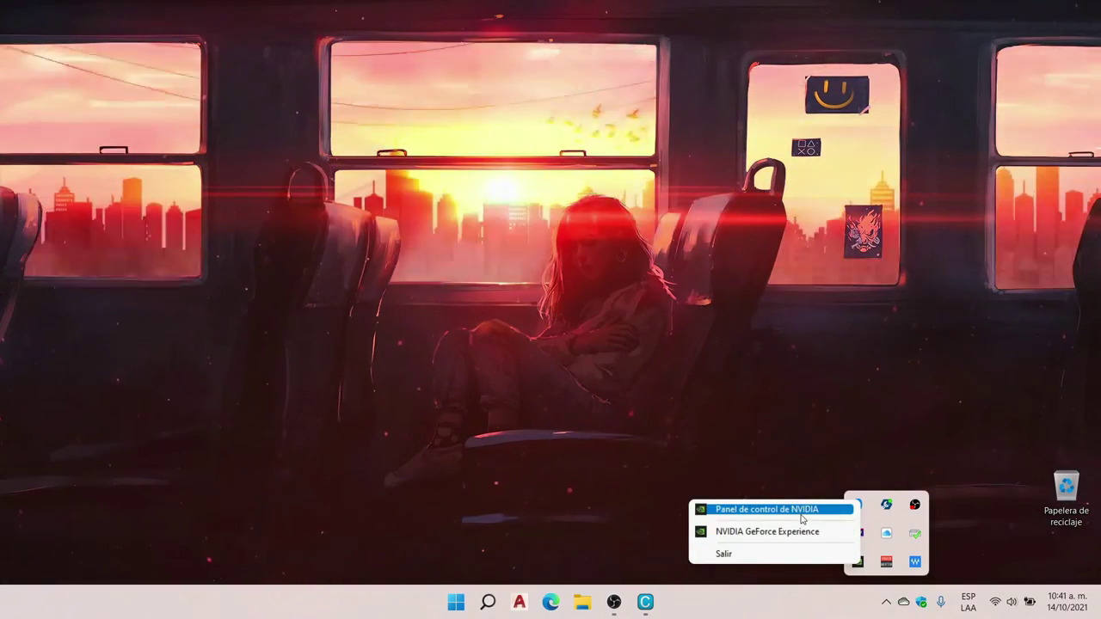
left_click(573, 330)
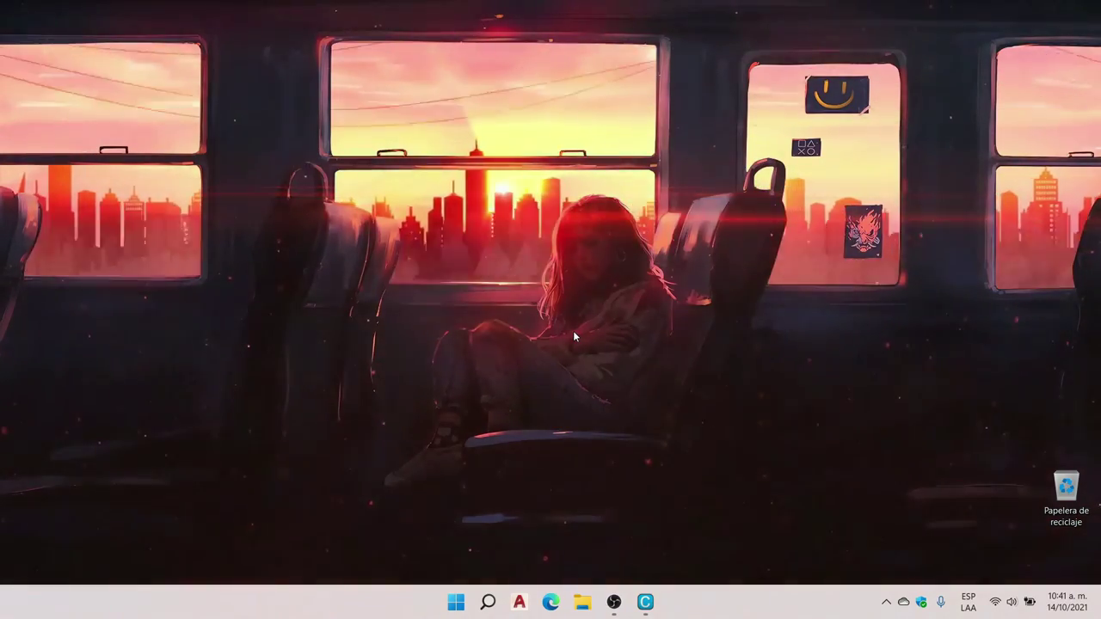
Step: Switch to the NVIDIA Control Panel and open the program-specific settings under Controlar la configuración 3D
right_click(574, 334)
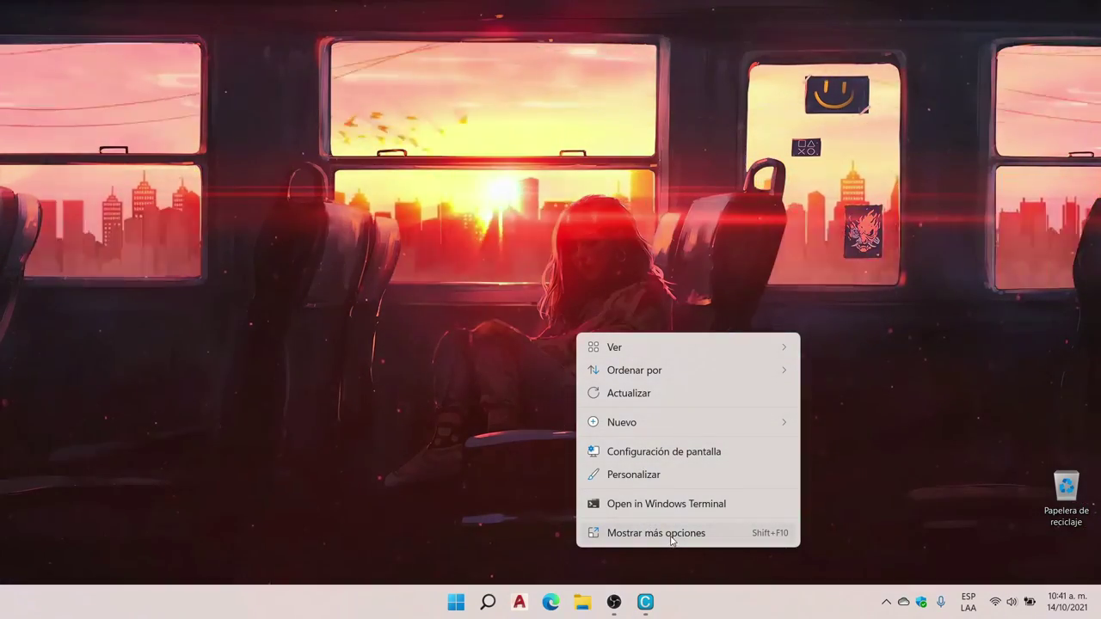
left_click(671, 537)
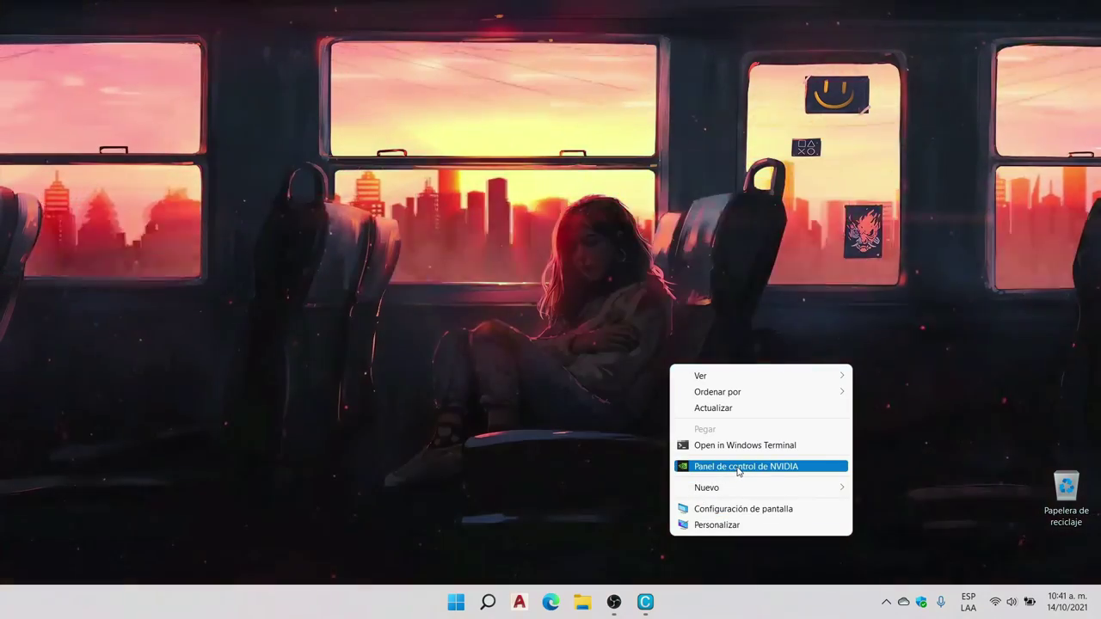
left_click(738, 467)
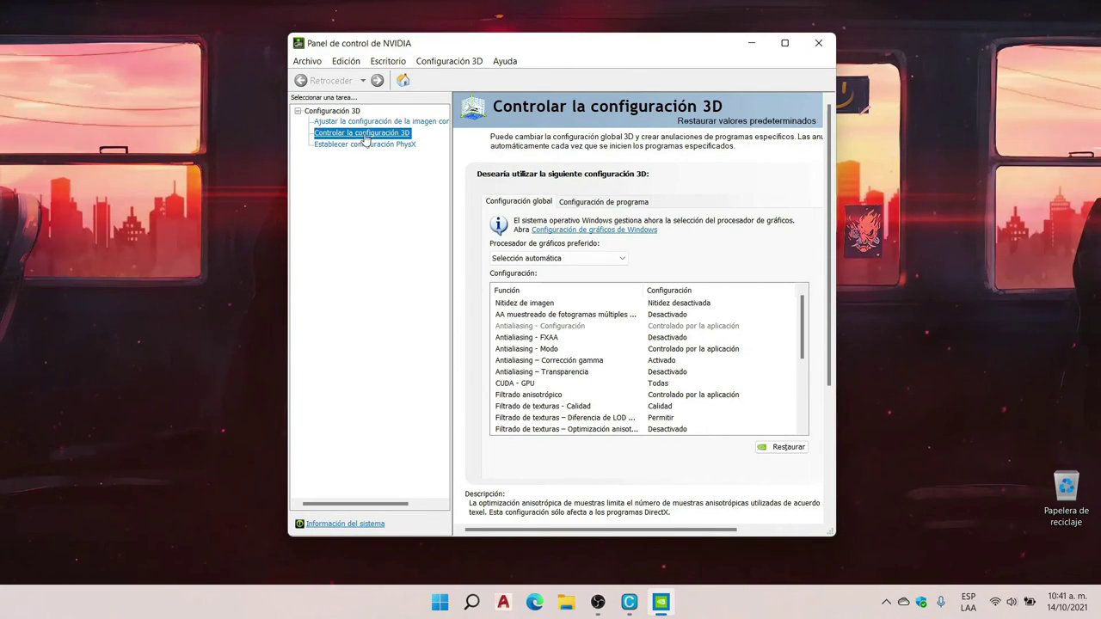
left_click(615, 204)
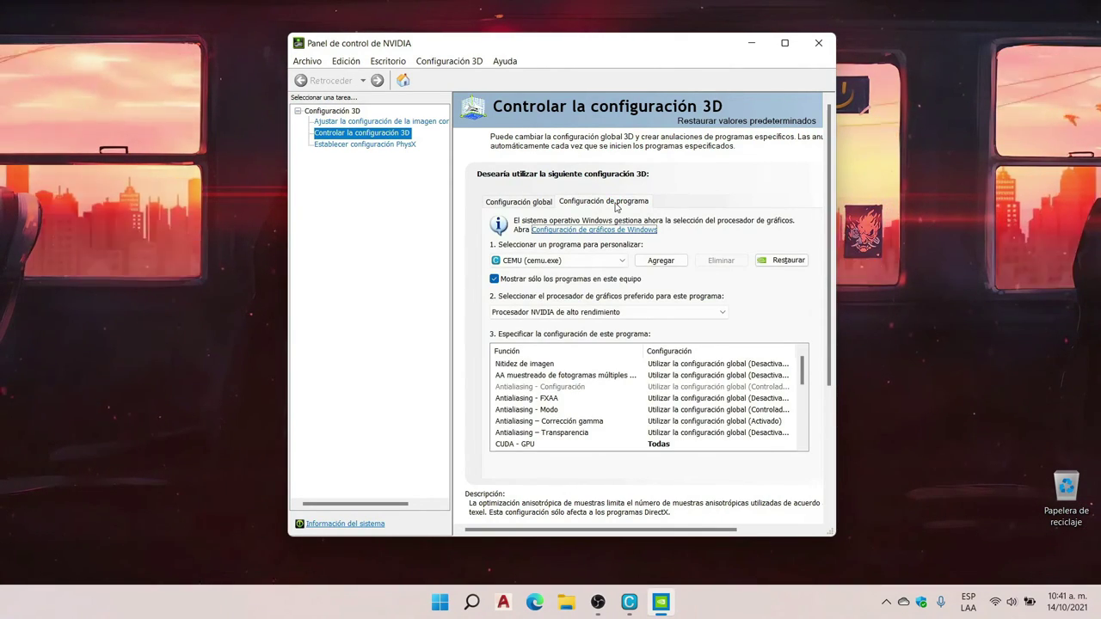
Step: Add the Wii U emulator as a program to customize and set CEMU's preferred graphics processor to Procesador NVIDIA de alto rendimiento
left_click(553, 262)
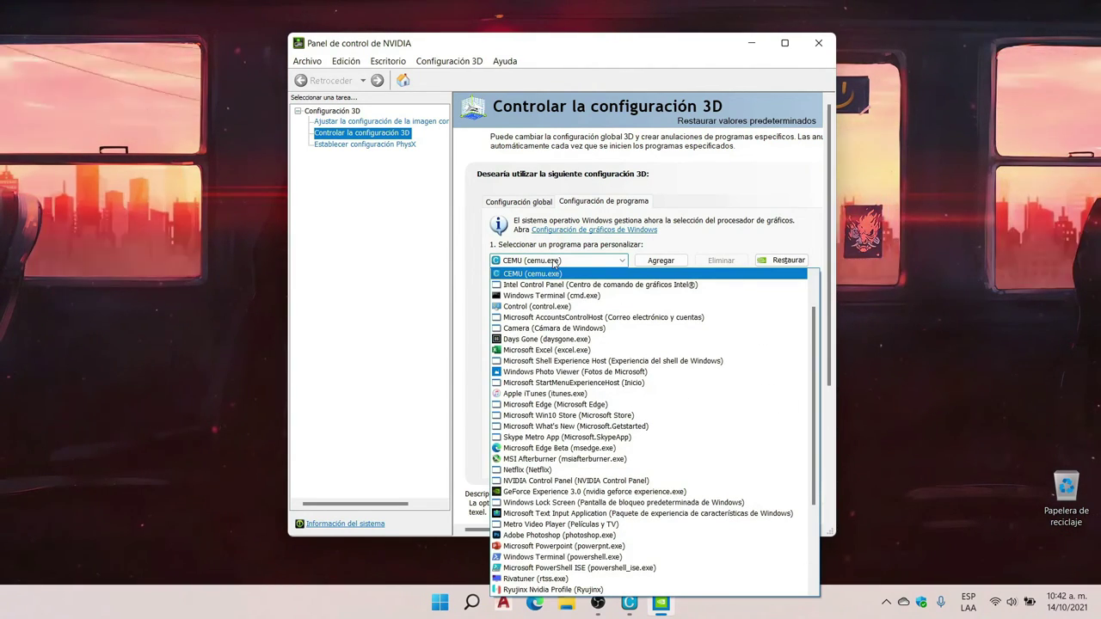
left_click(554, 264)
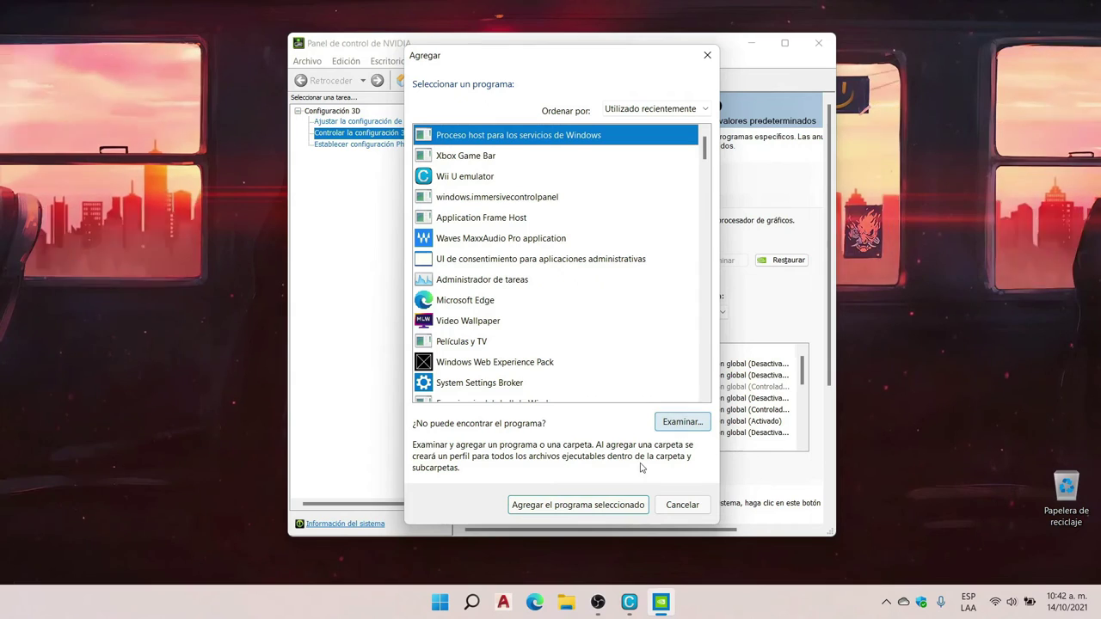
left_click(456, 176)
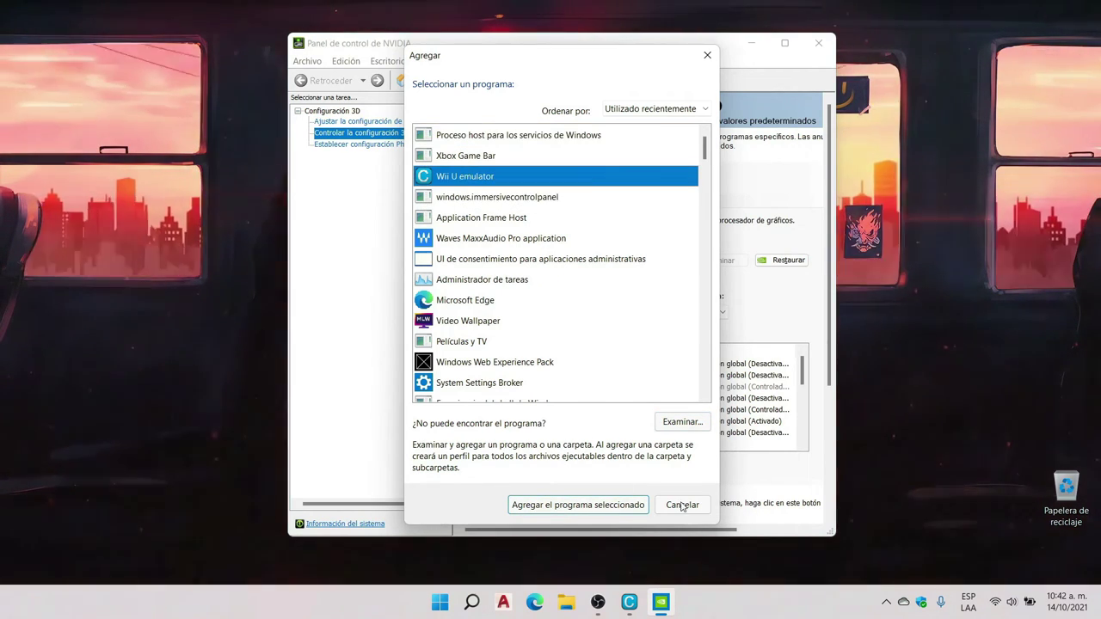
left_click(573, 506)
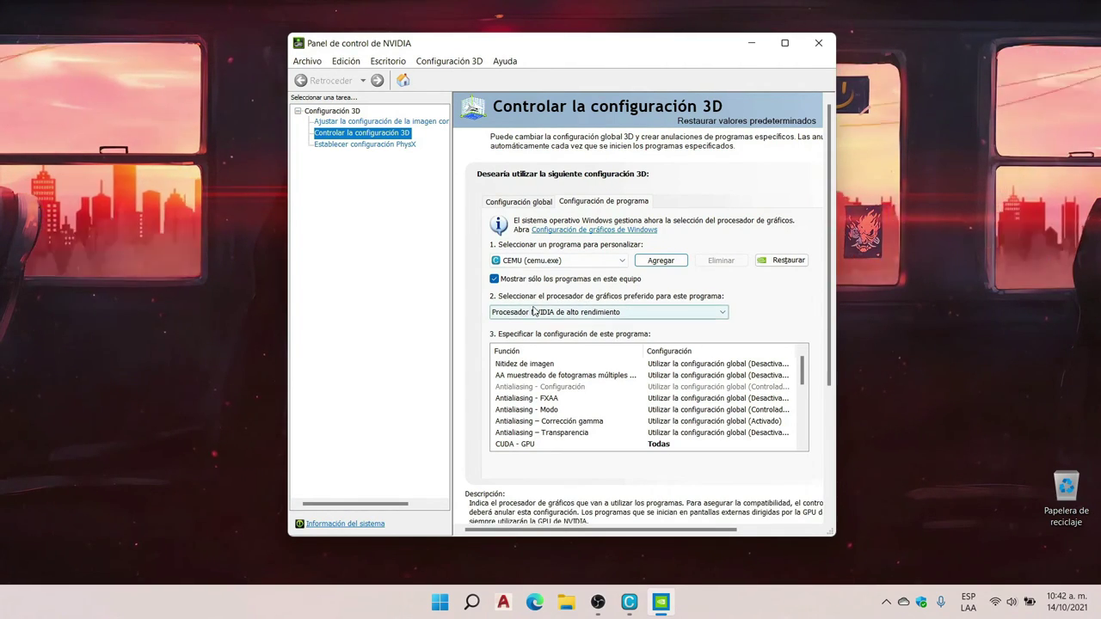
left_click(636, 314)
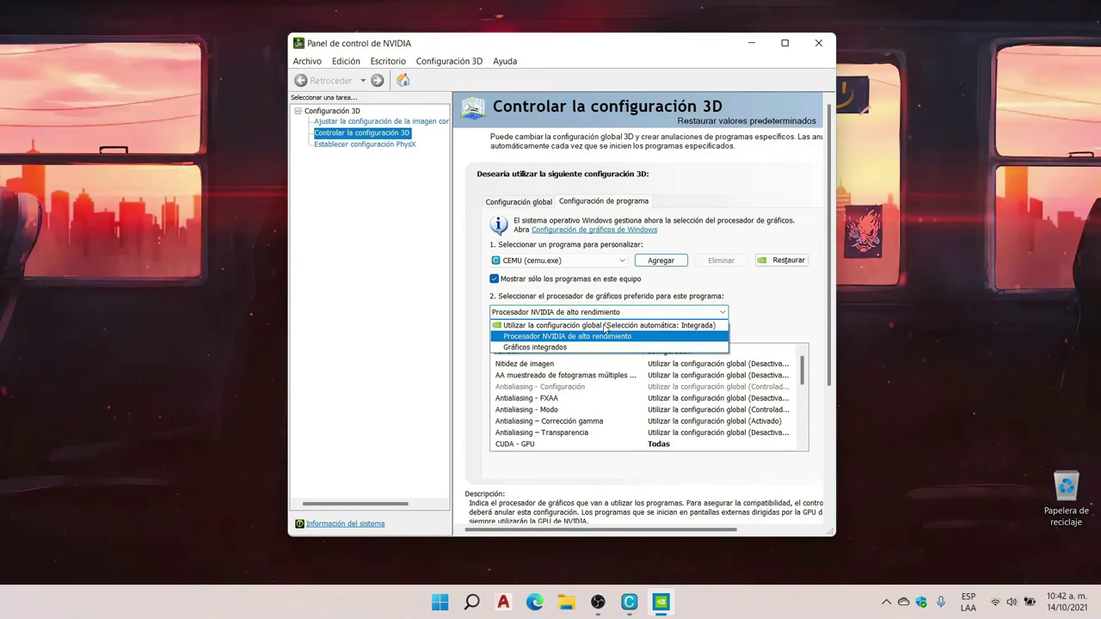
left_click(571, 337)
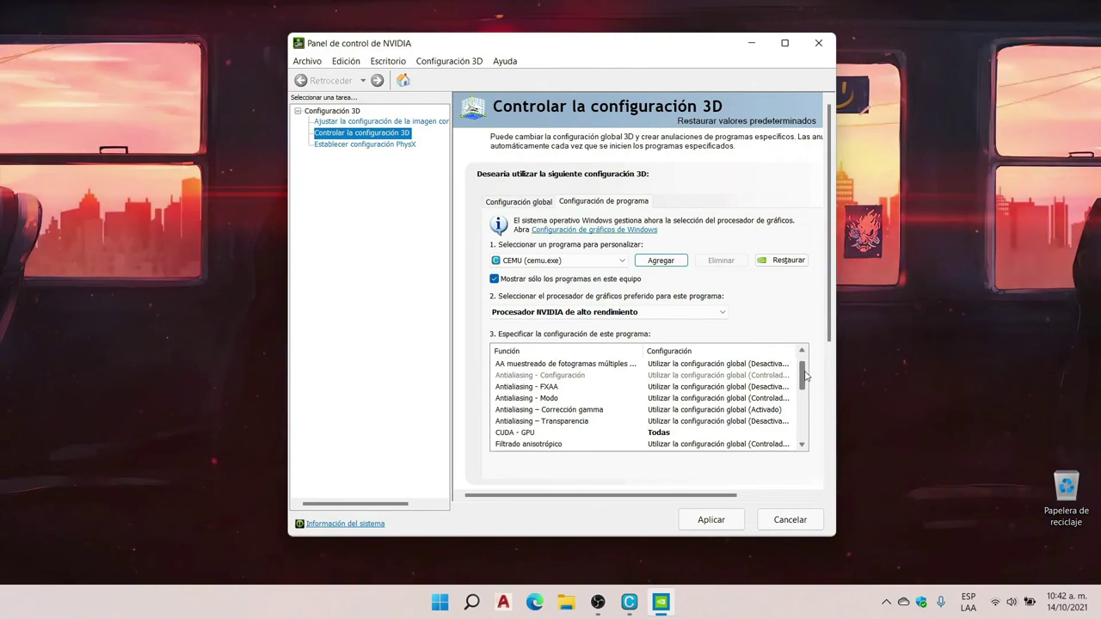
Step: Set Cemu's Sincronización vertical to Utilizar la configuración de la aplicación 3D, apply the program settings and close the NVIDIA Control Panel
left_click_drag(804, 370, 807, 385)
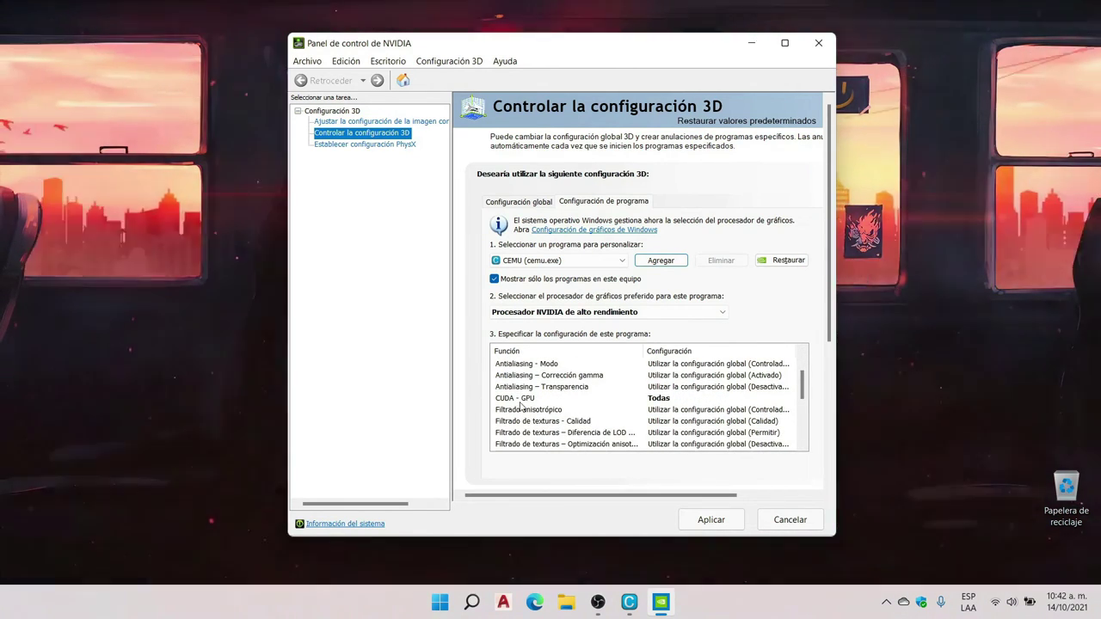
left_click_drag(800, 390, 803, 416)
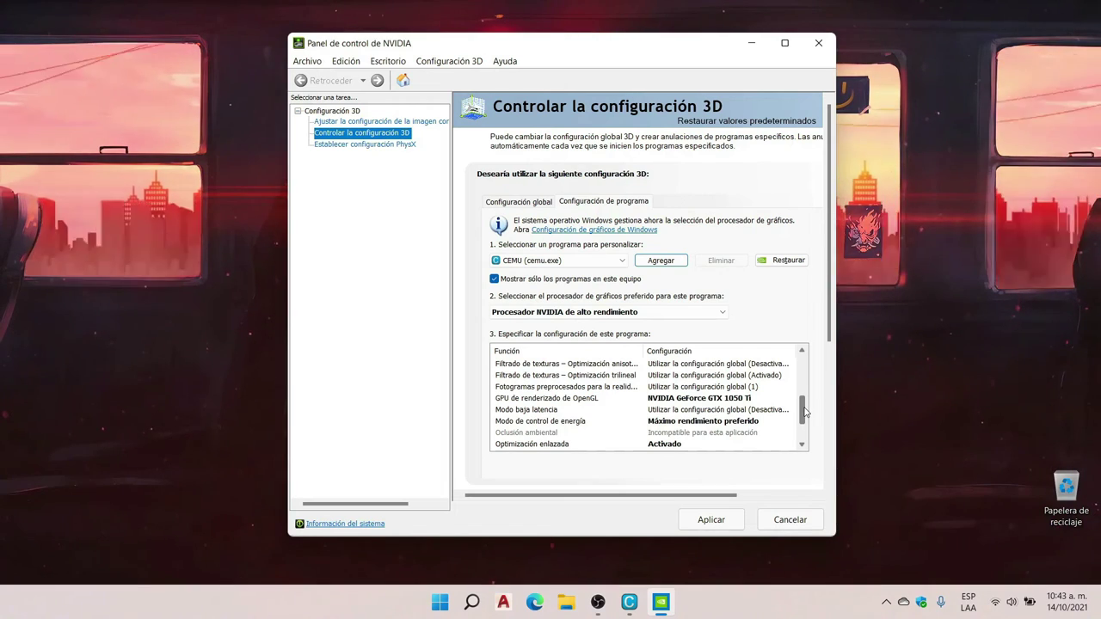
left_click_drag(805, 412, 806, 419)
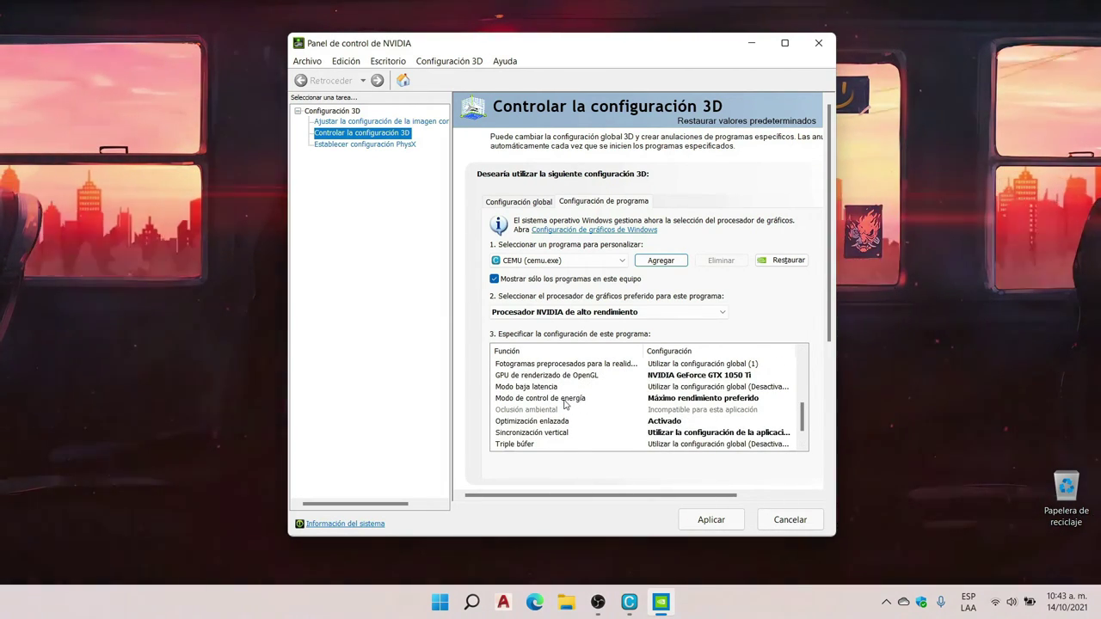
left_click_drag(801, 419, 802, 428)
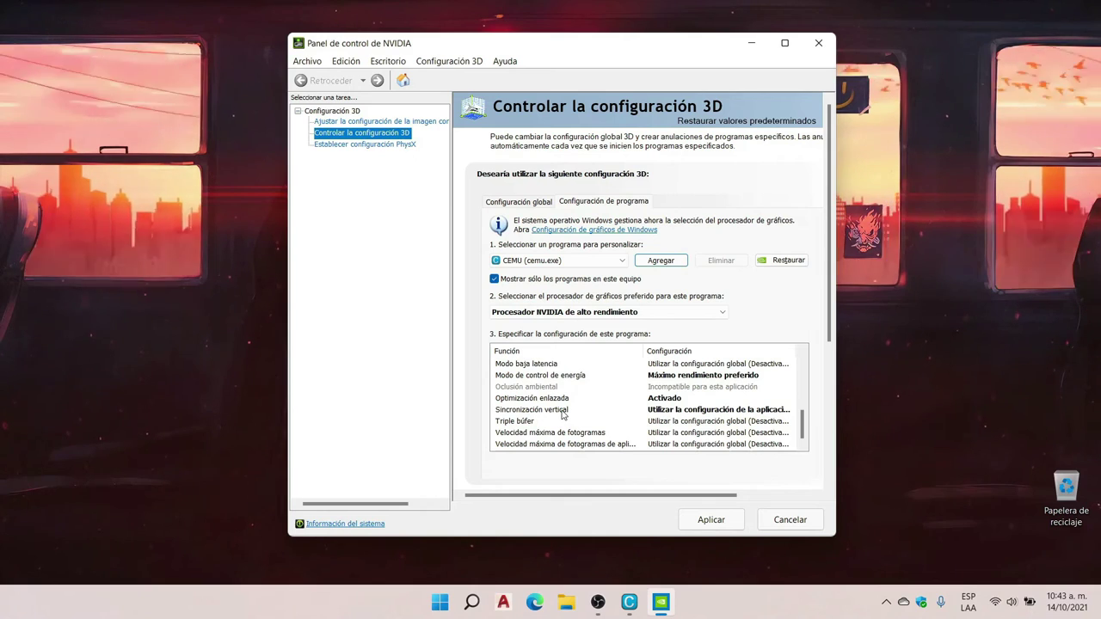
left_click(690, 411)
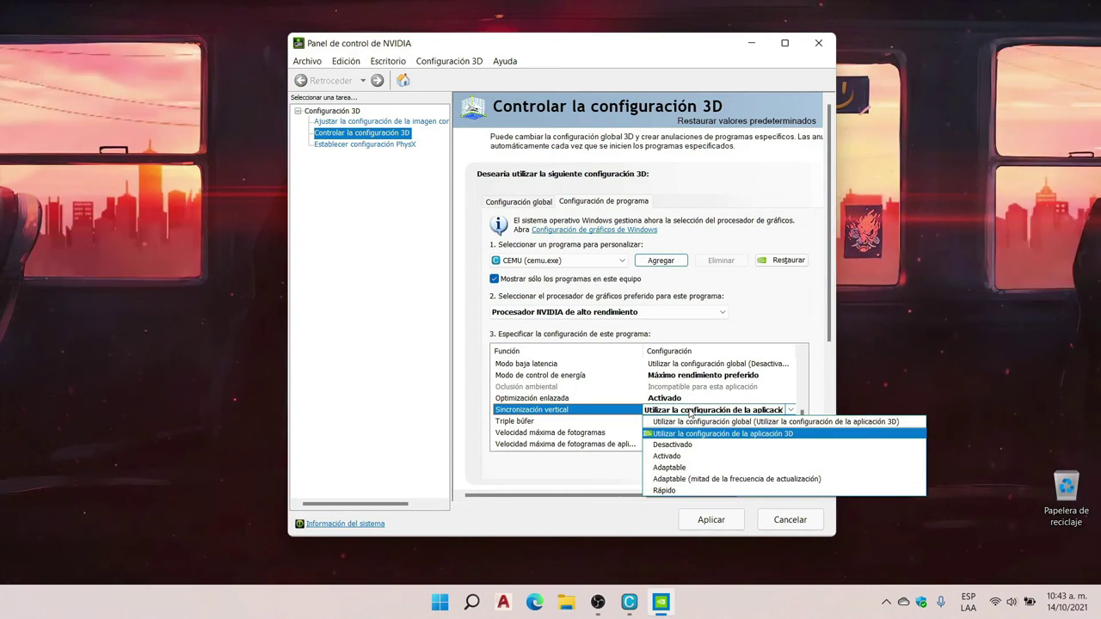
left_click(724, 435)
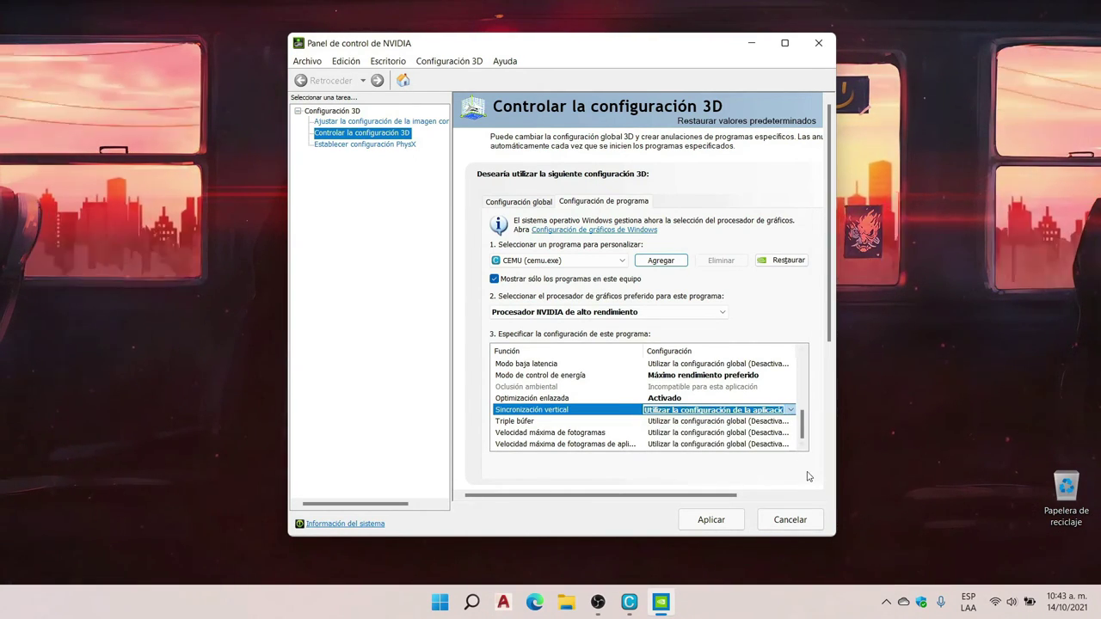
left_click(711, 520)
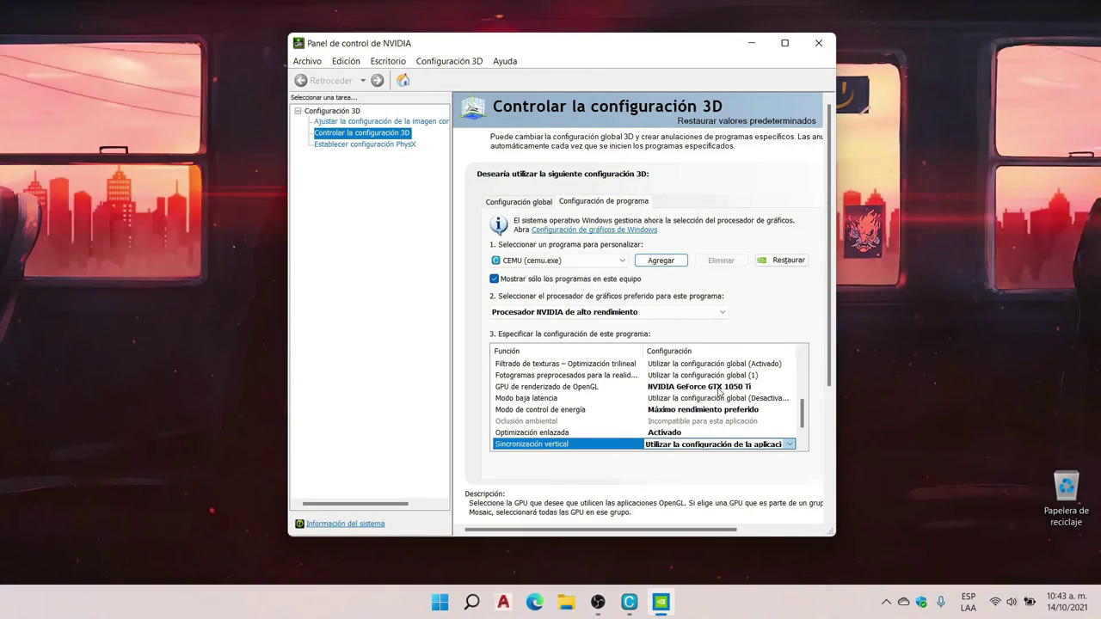
left_click(819, 58)
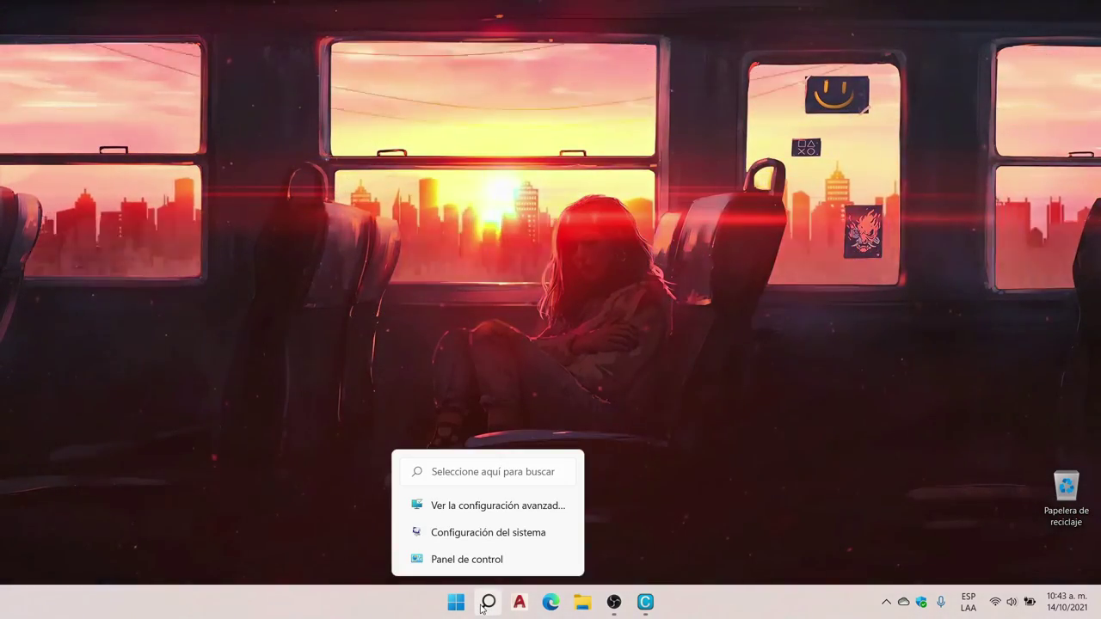
Step: Find the Windows Panel de control, check the selected power plan in Opciones de energía under Sistema y seguridad, and close the window
left_click(488, 602)
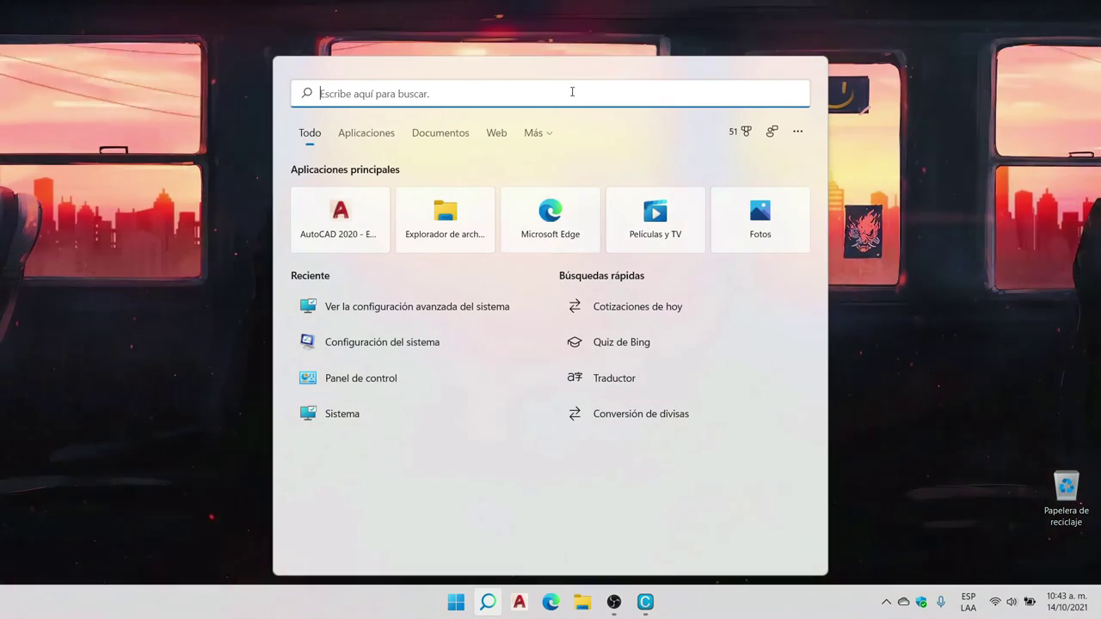
type("panel de control")
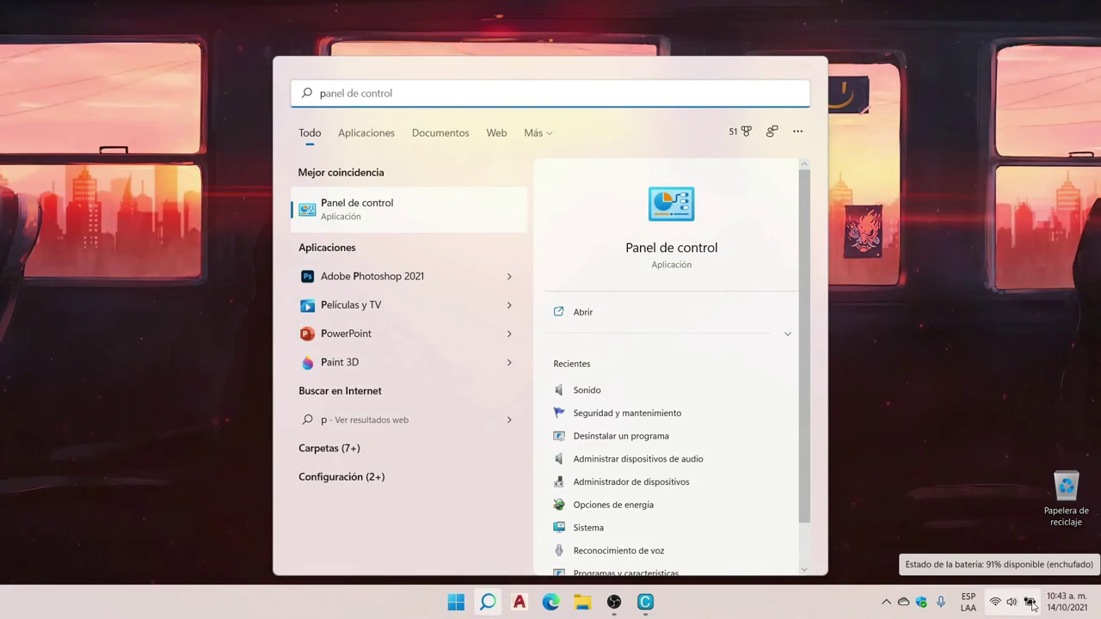
left_click(371, 210)
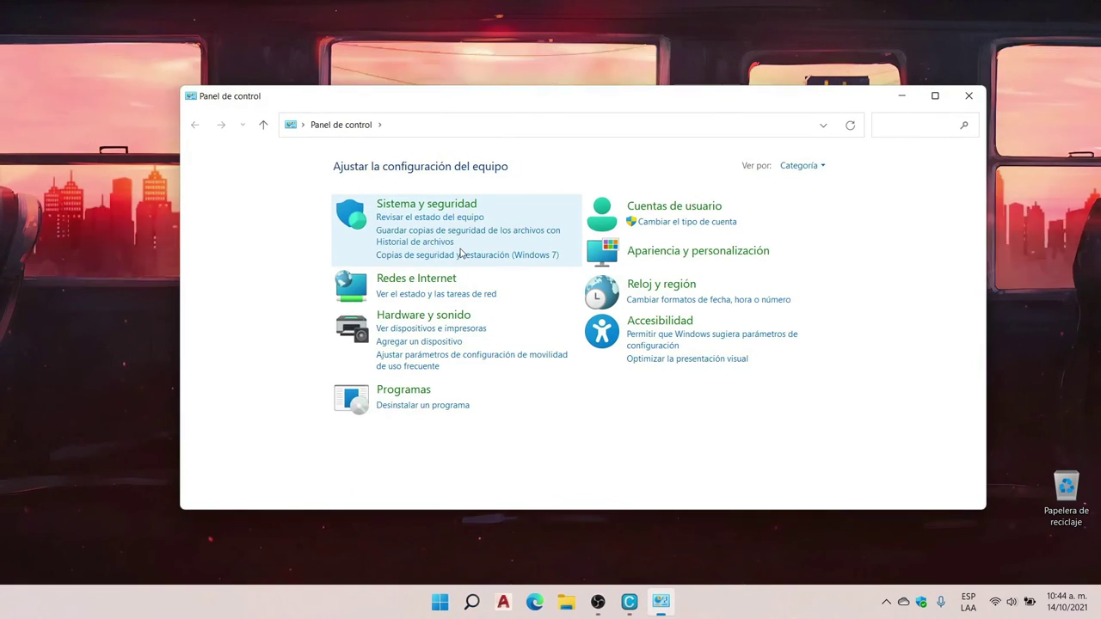
left_click(460, 205)
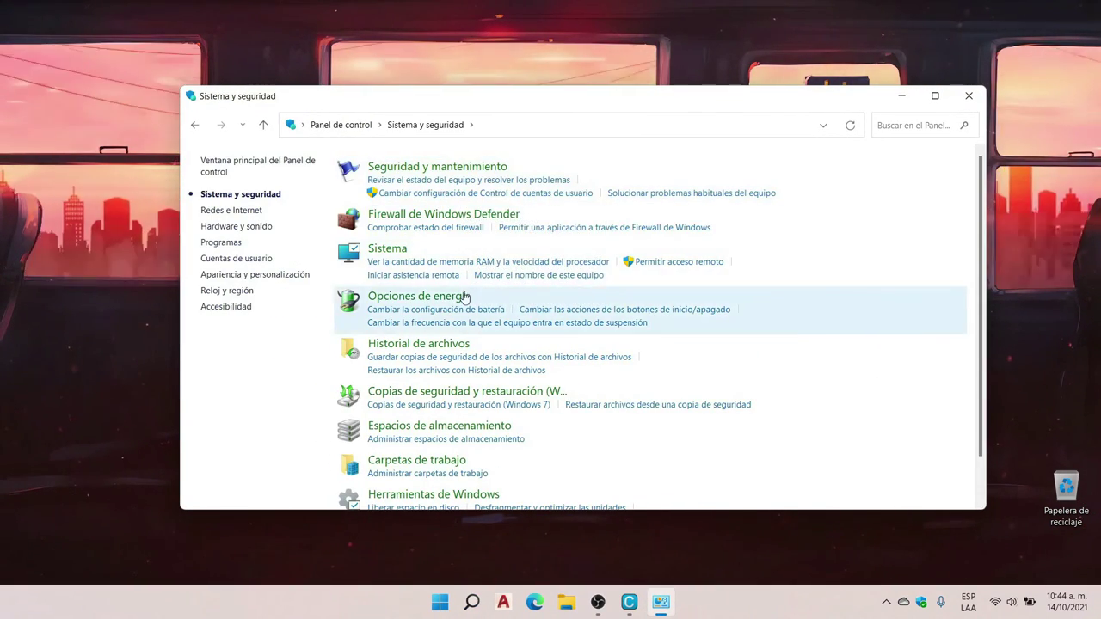
left_click(454, 298)
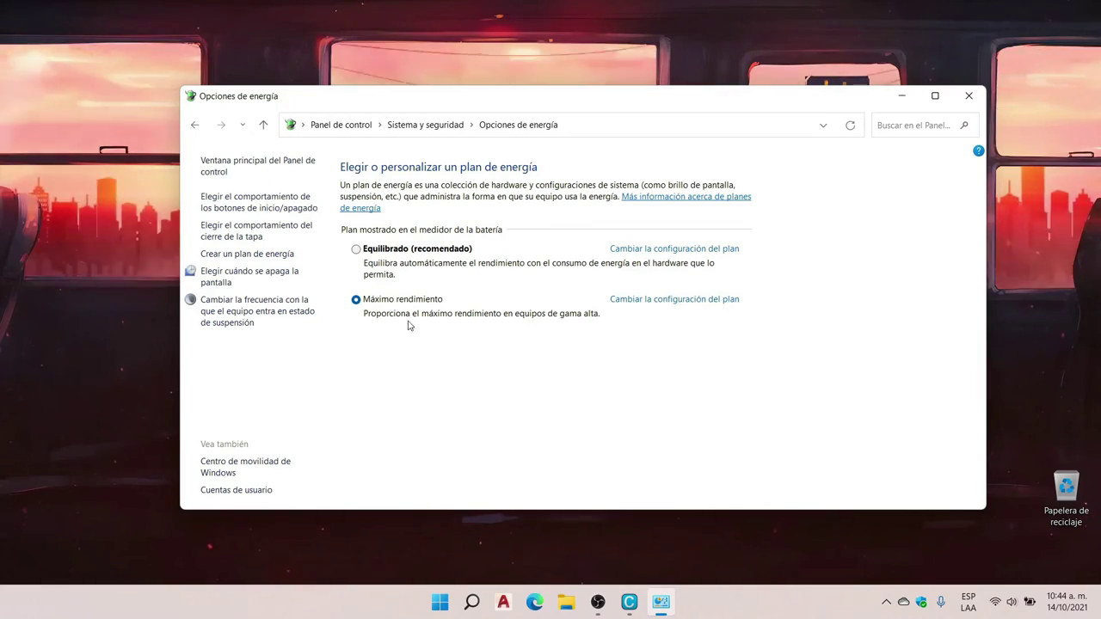
left_click(968, 99)
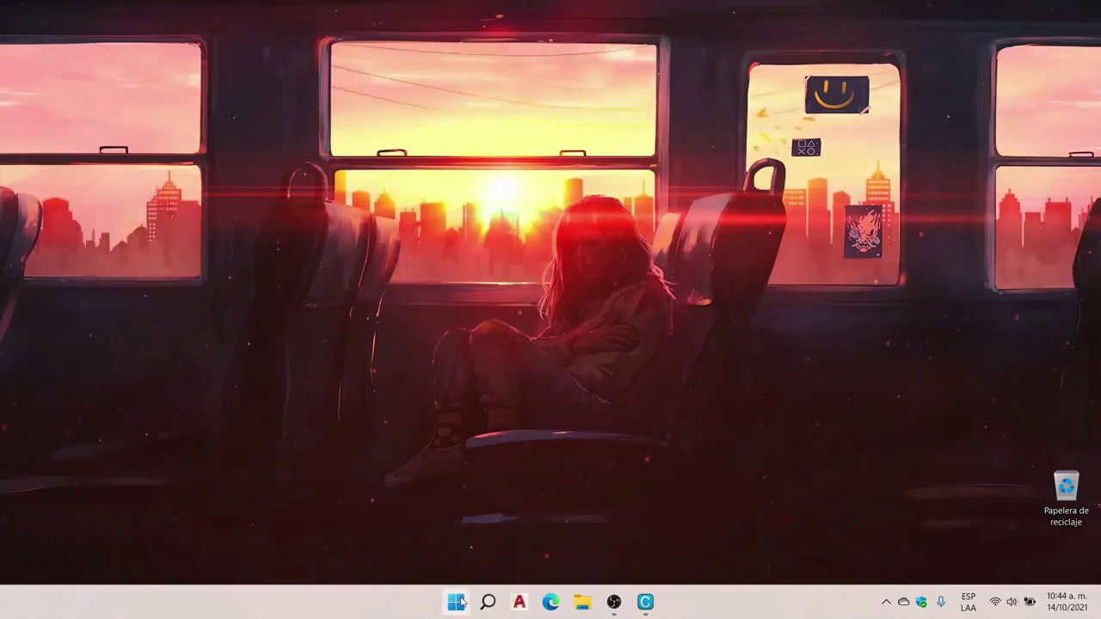
right_click(457, 603)
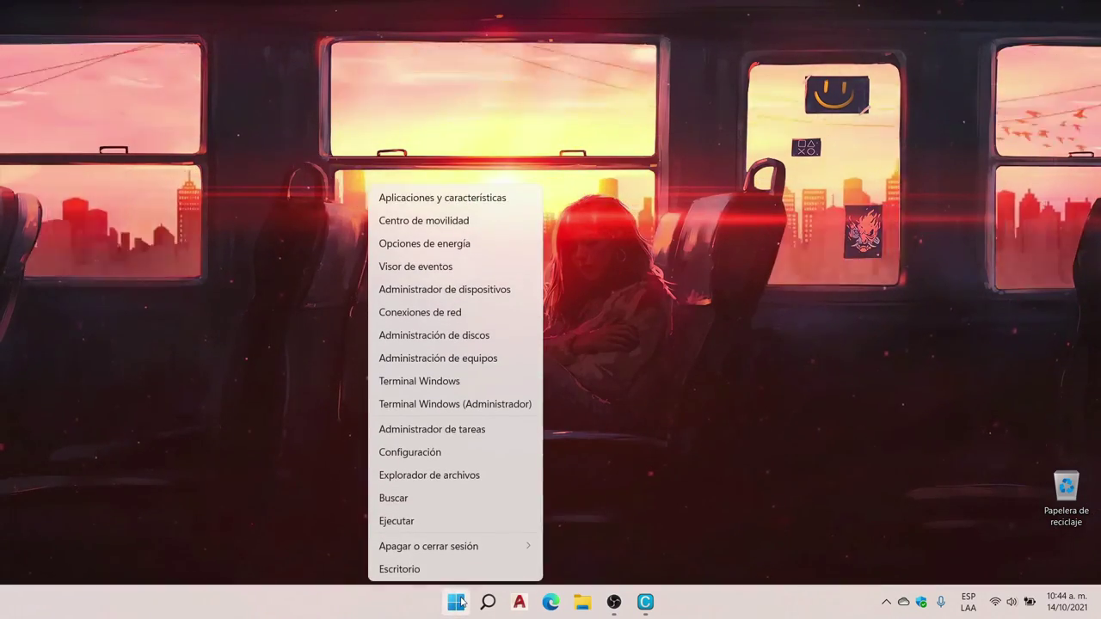
left_click(422, 564)
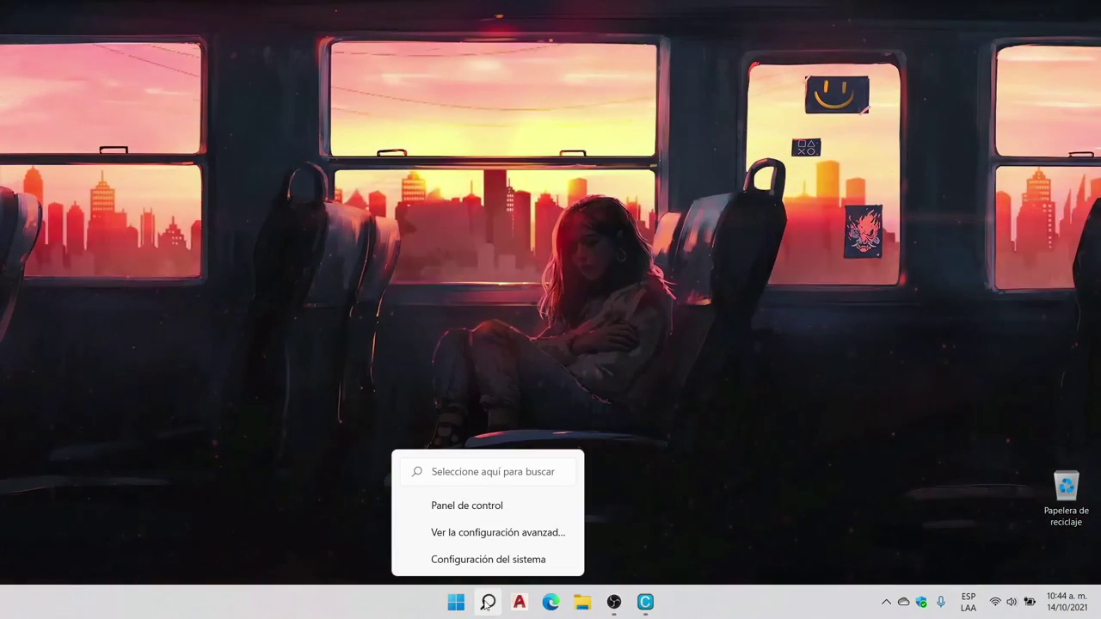
Step: Search Windows for "configuracion avan", open the advanced system settings and move the Propiedades del sistema dialog toward the centre of the desktop
left_click(487, 603)
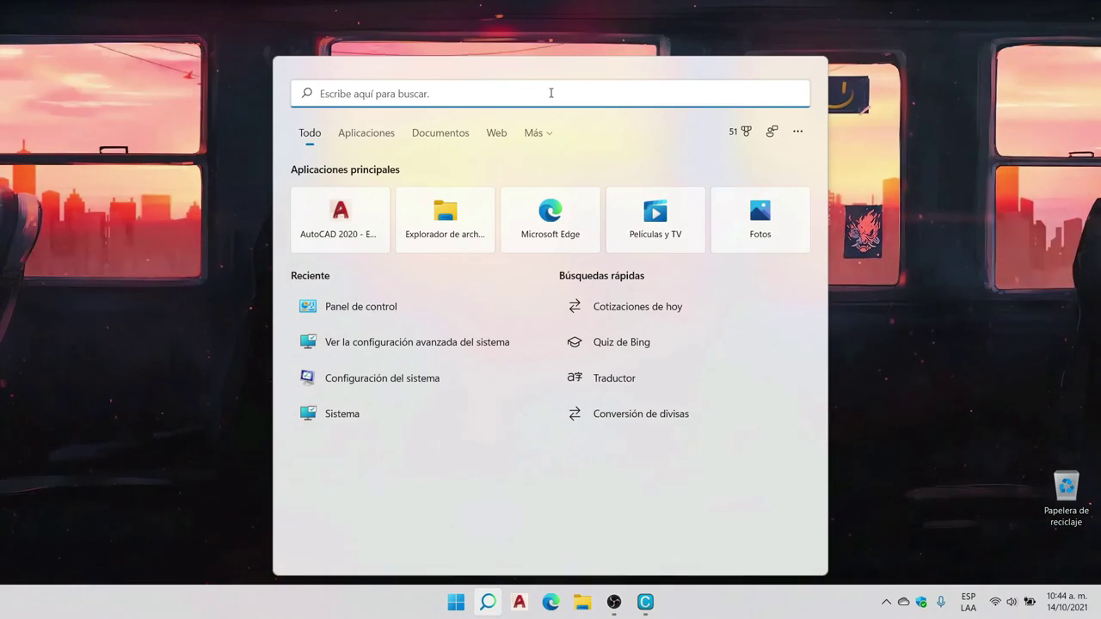
type("config")
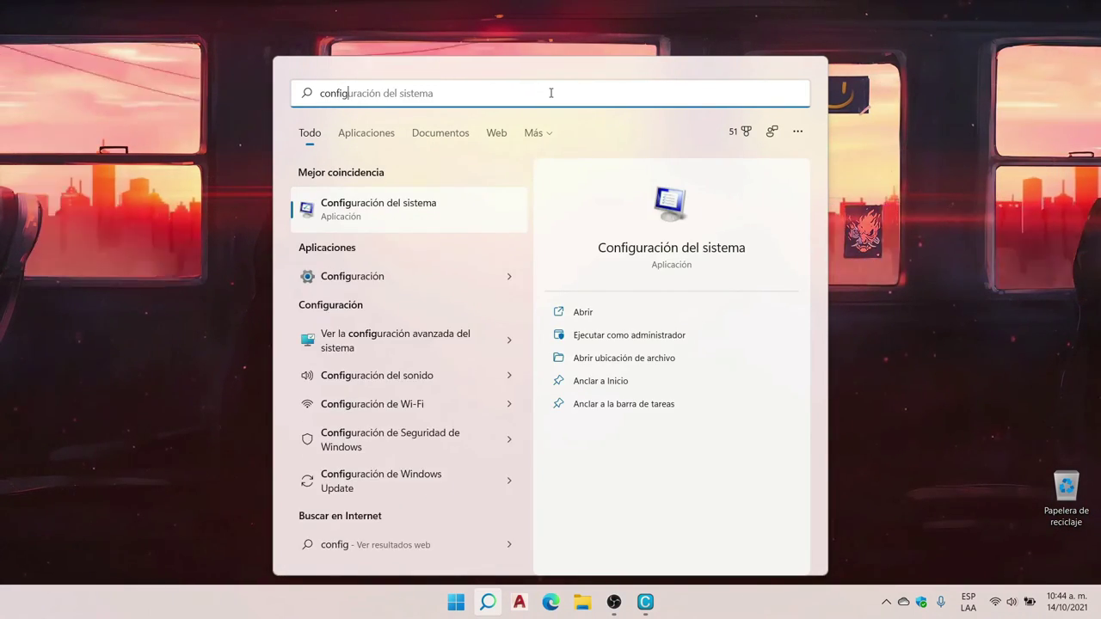
type("uracion avan")
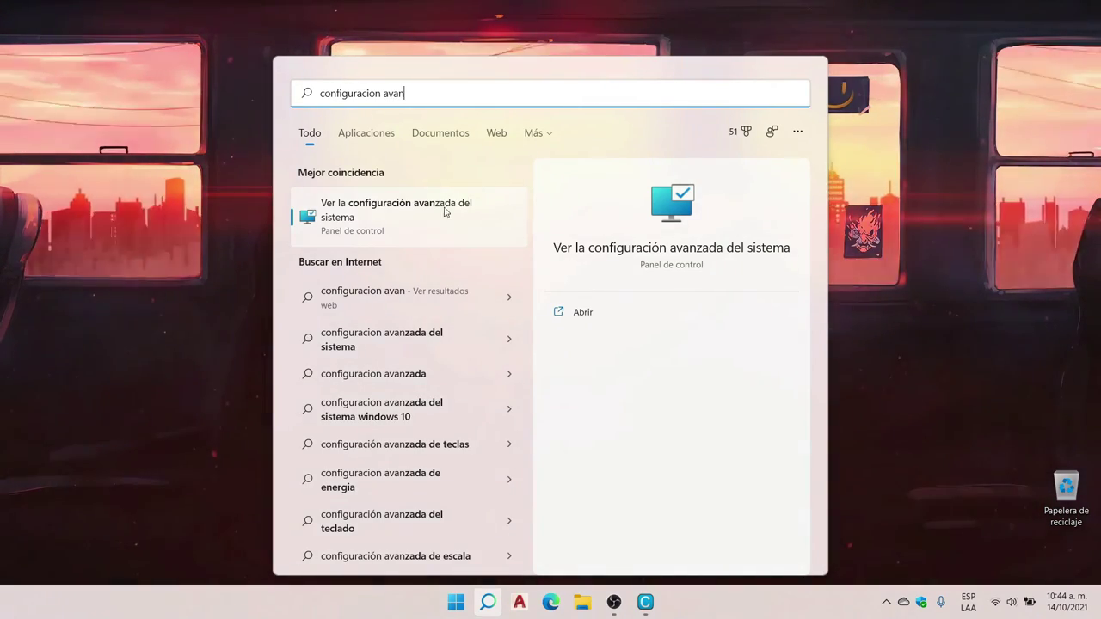
left_click(400, 215)
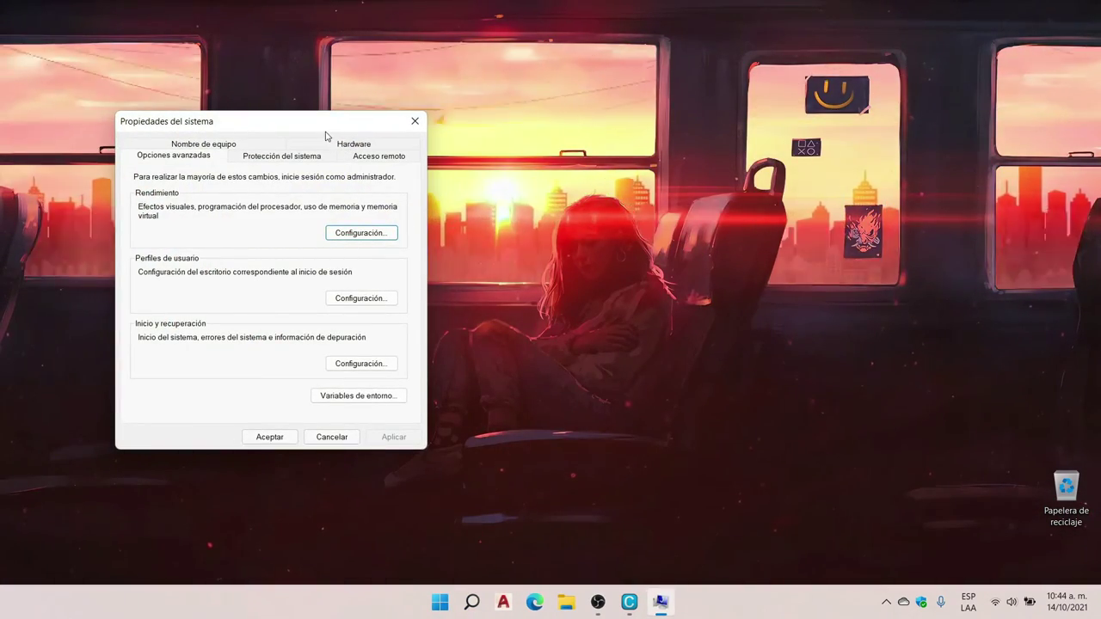
left_click_drag(325, 136, 607, 138)
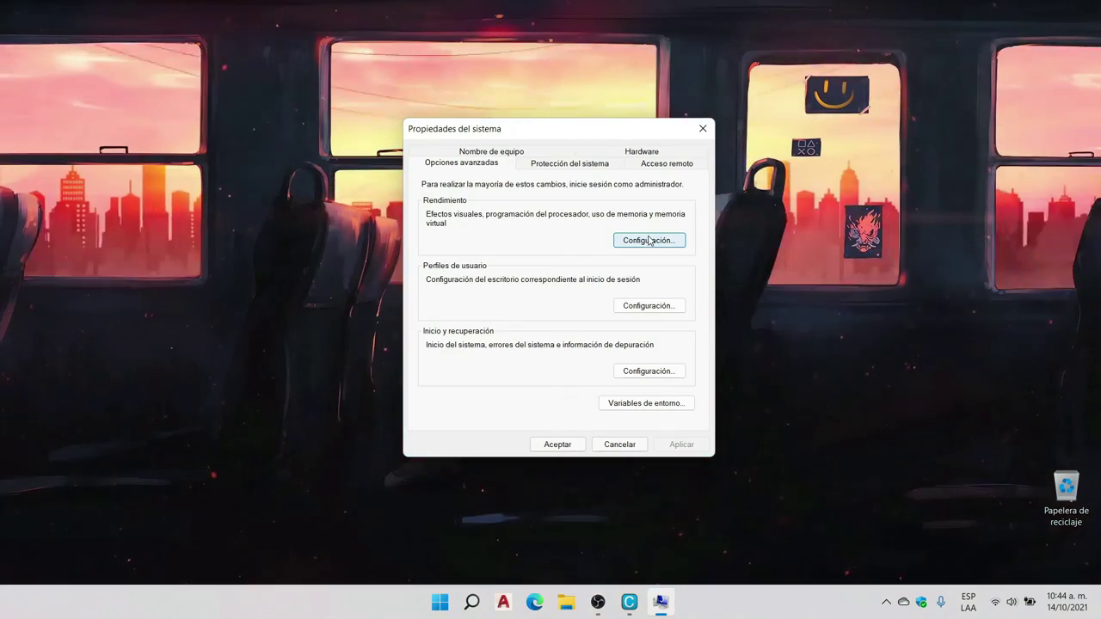
Step: In the performance options, set drive C:'s custom paging file to 10000 MB initial and maximum, accept all dialogs and switch back to Cemu
left_click(649, 241)
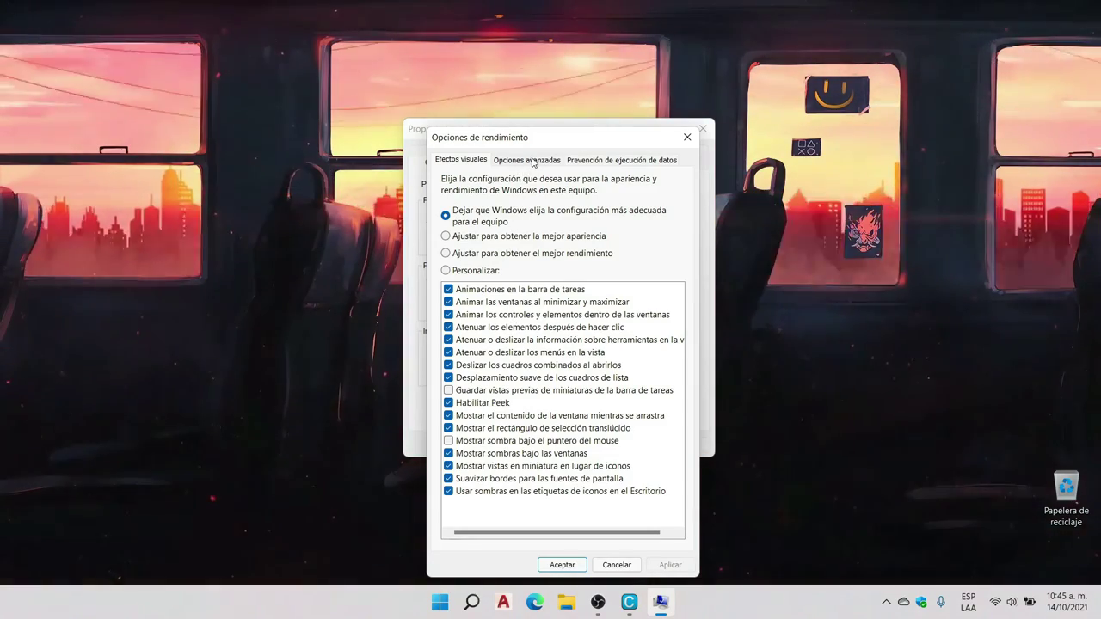
left_click(531, 161)
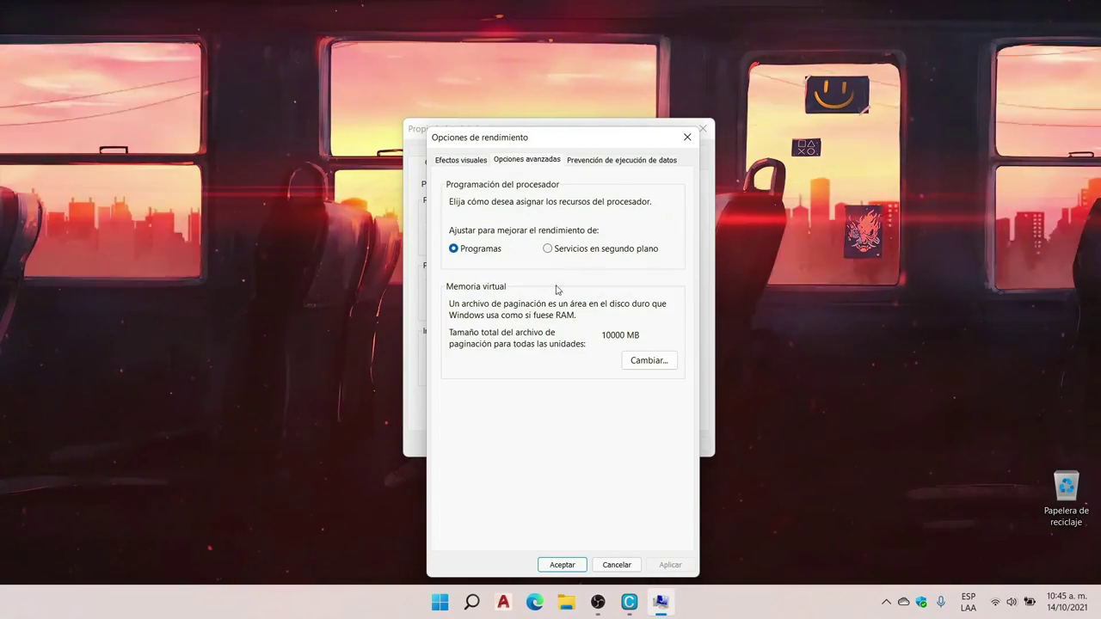
left_click(647, 362)
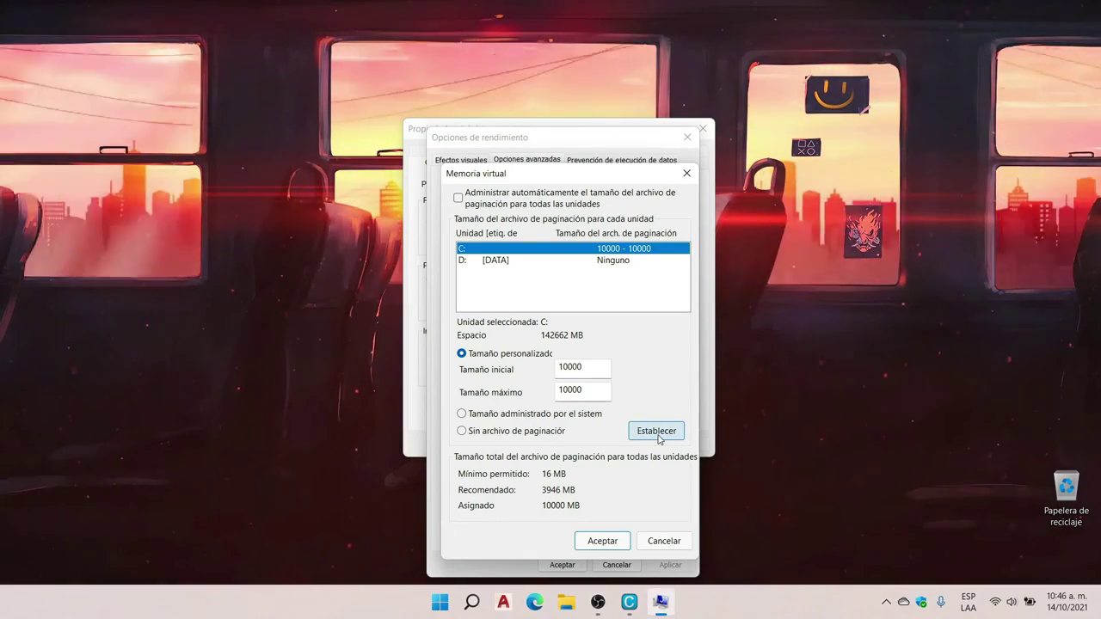
left_click(655, 434)
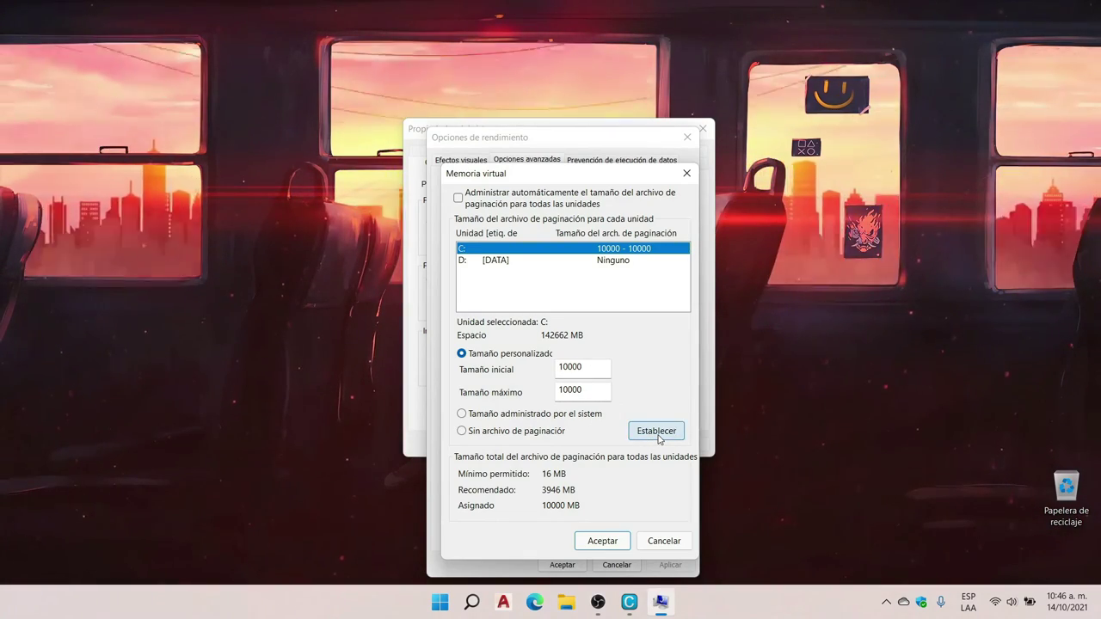
left_click(602, 540)
left_click(562, 564)
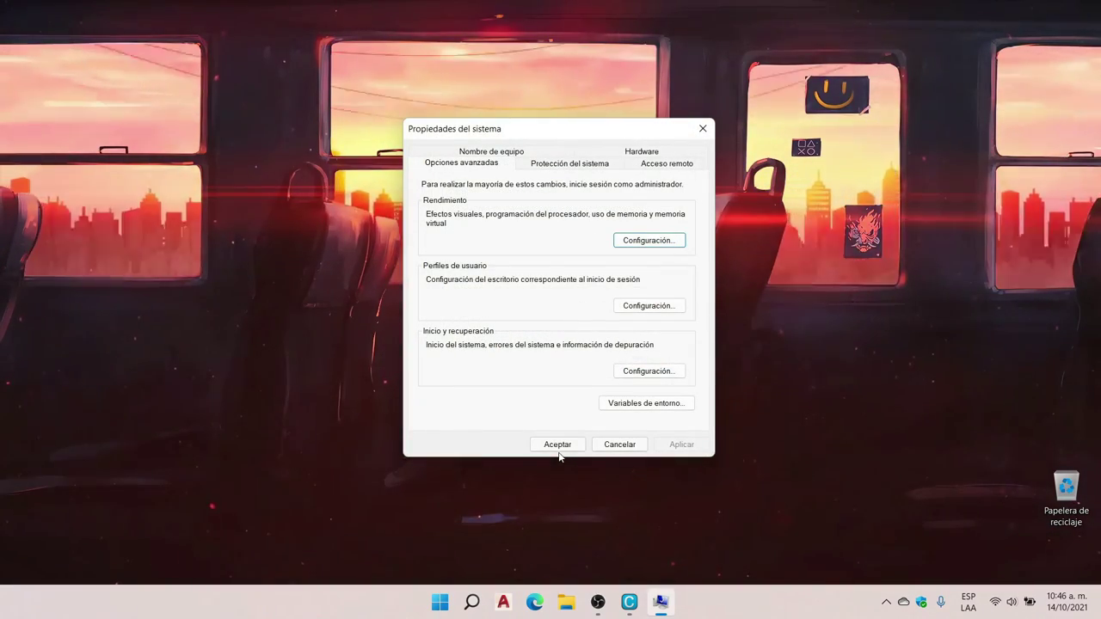
left_click(560, 449)
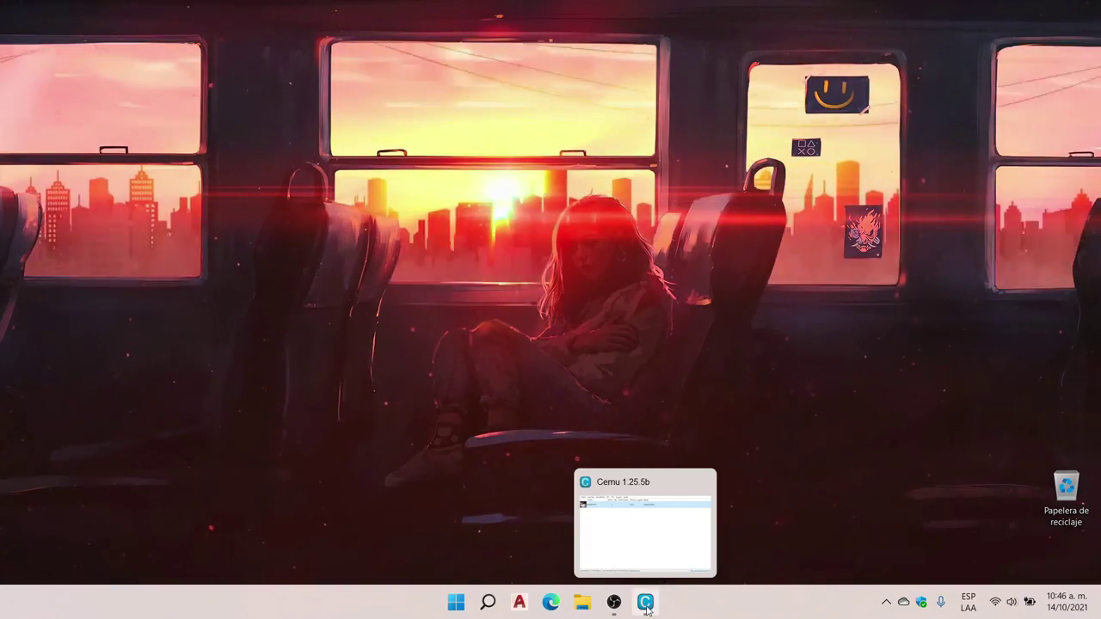
left_click(647, 601)
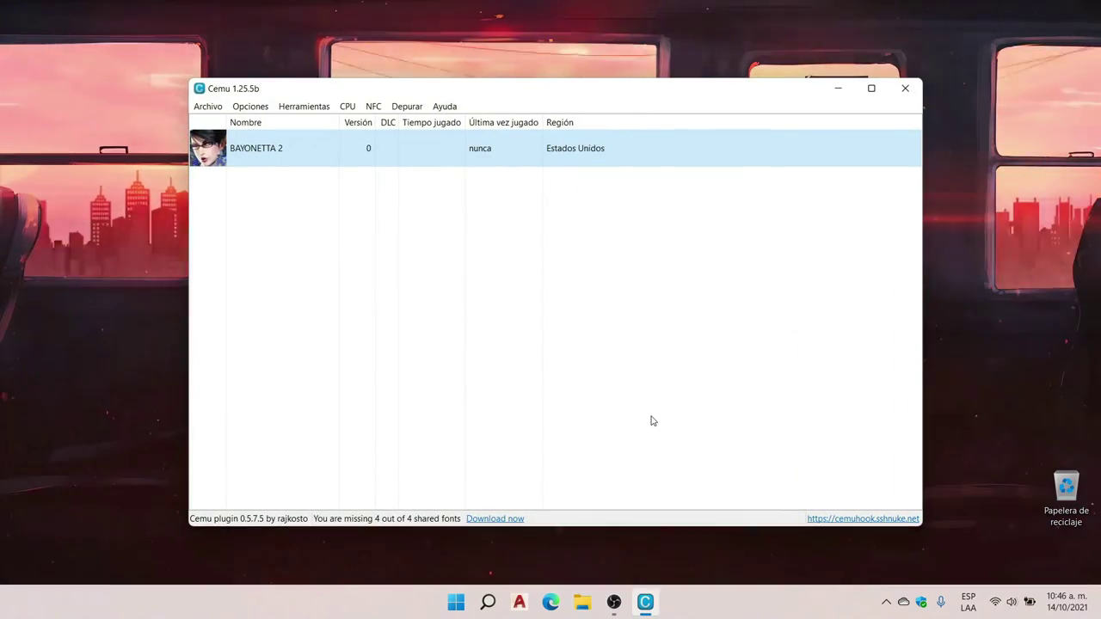